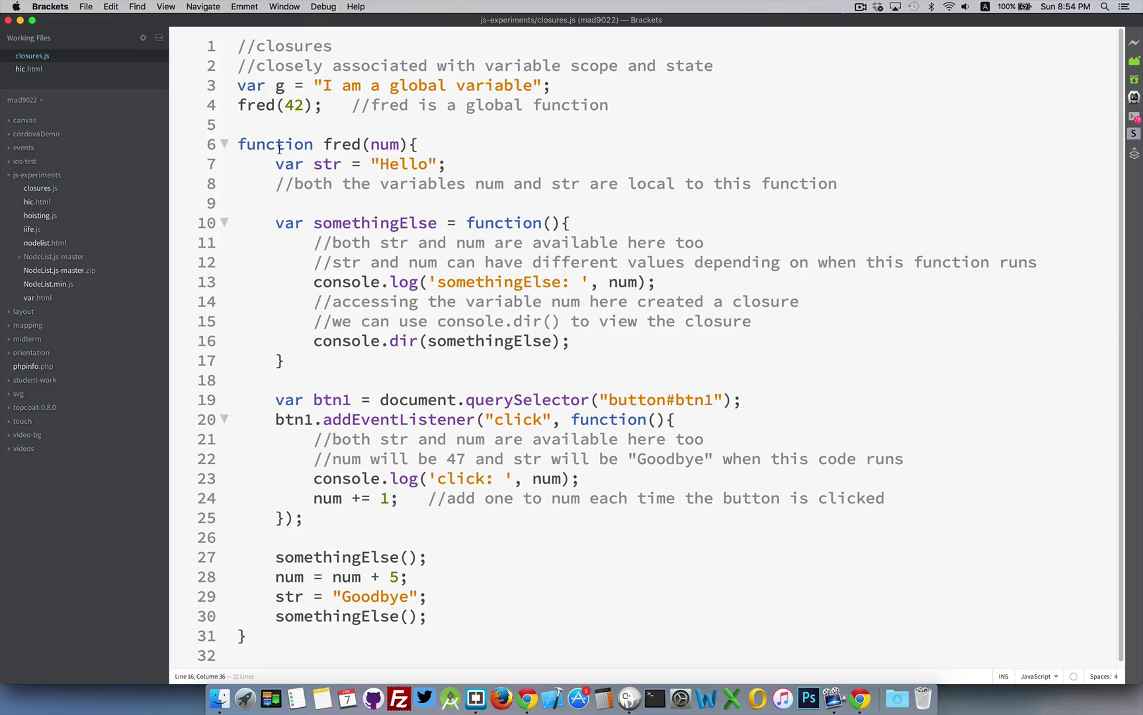
- Highlight fred's num parameter, the somethingElse block, and num in both log calls
{"action": "double_click", "coordinate": [380, 144]}
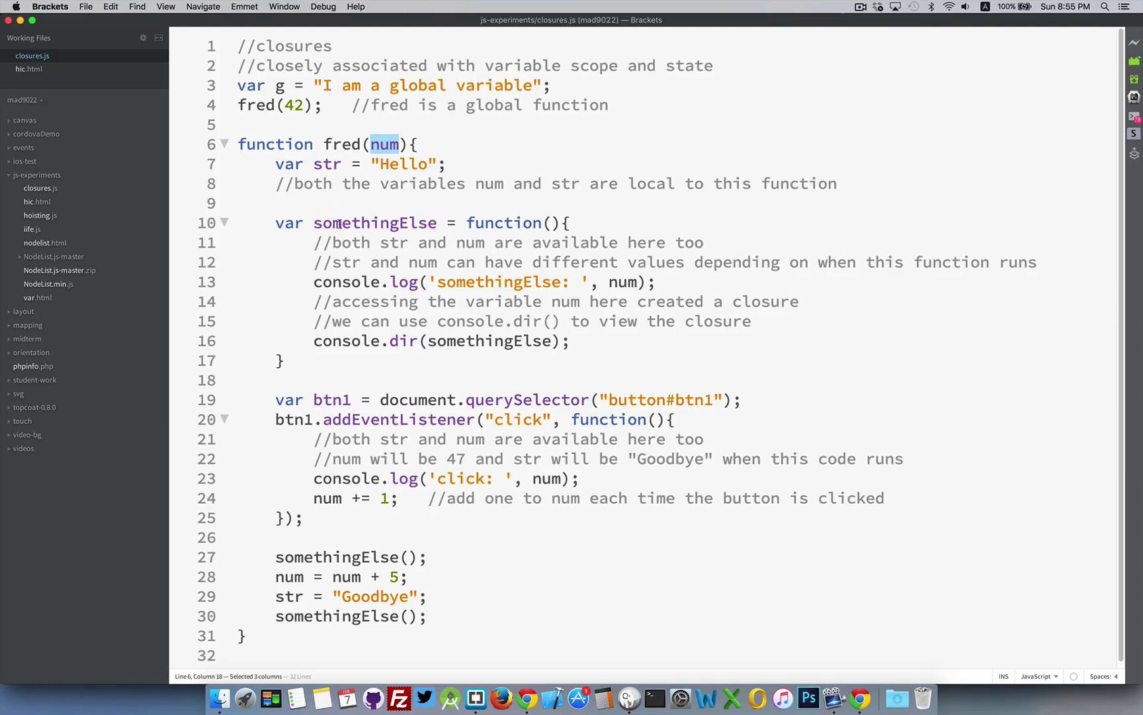
{"action": "left_click_drag", "start_coordinate": [275, 223], "coordinate": [319, 356]}
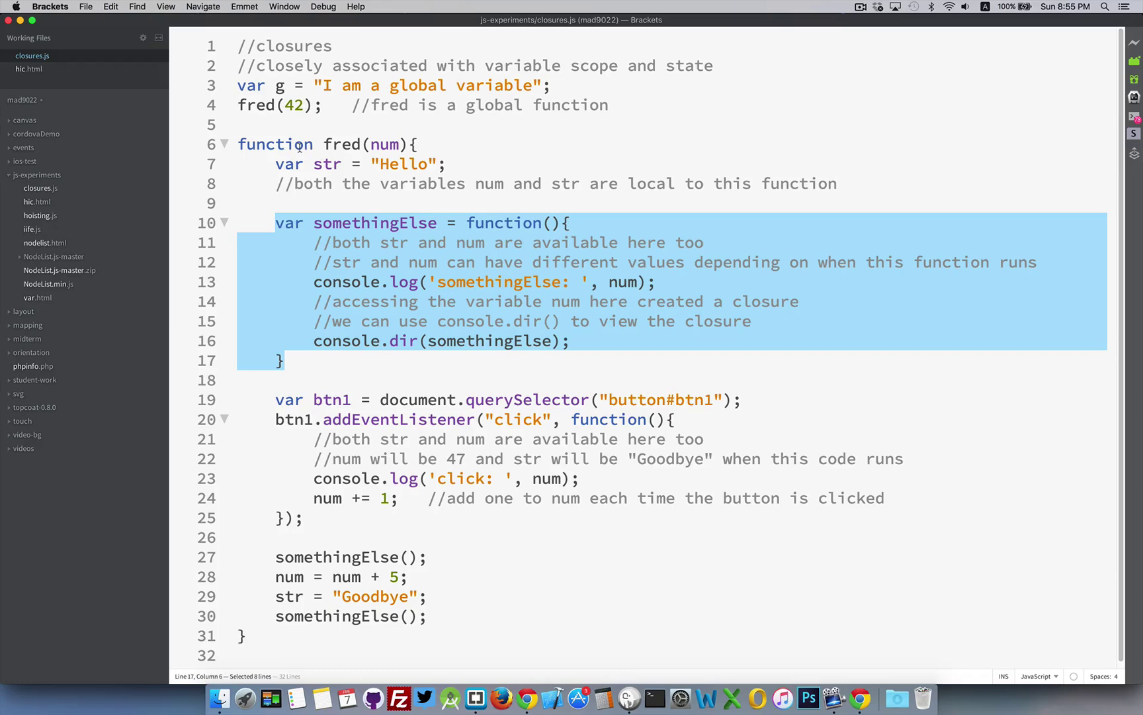
{"action": "double_click", "coordinate": [623, 282]}
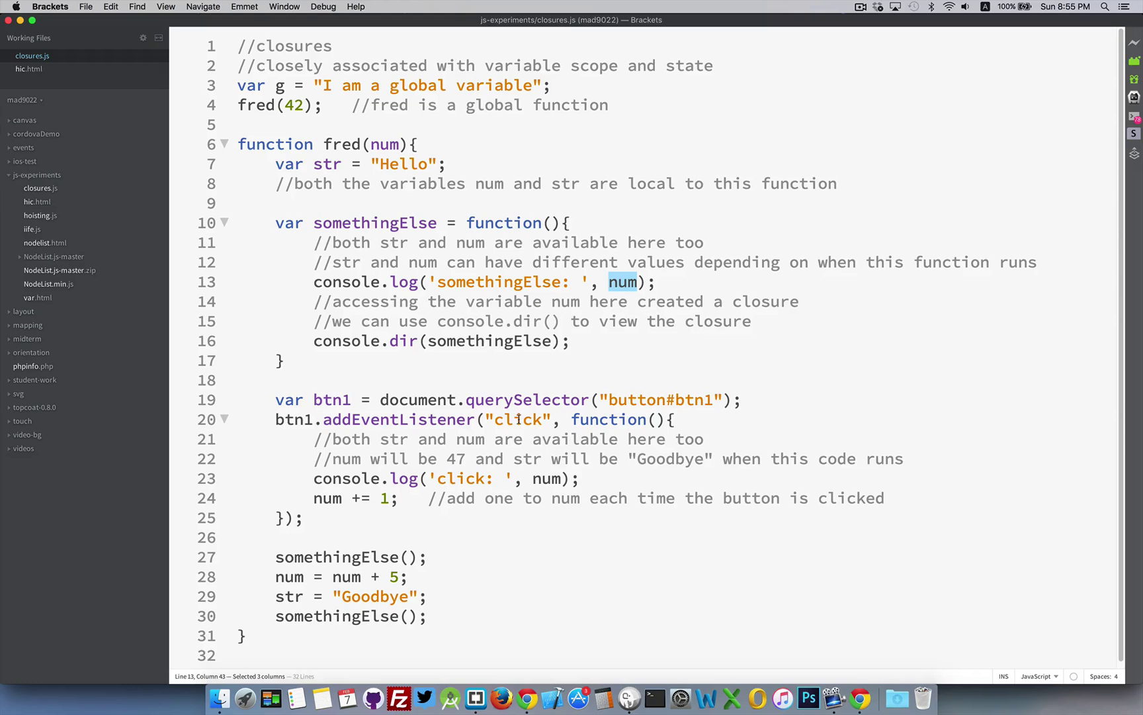
{"action": "double_click", "coordinate": [544, 479]}
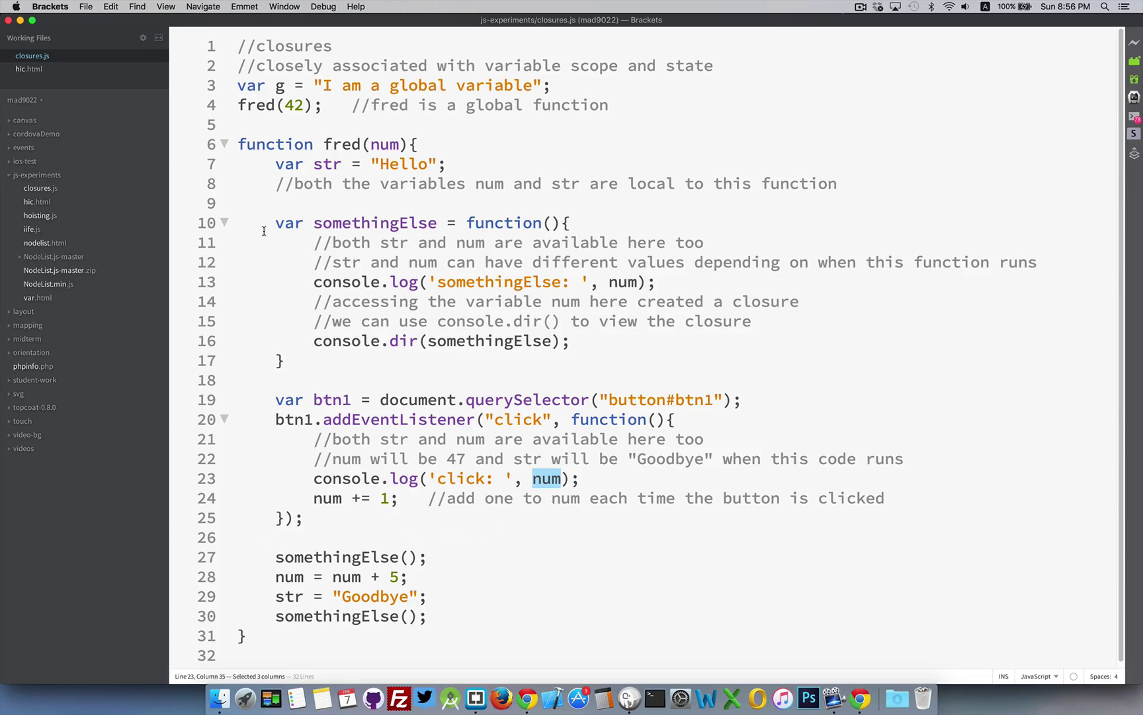
- Highlight the two somethingElse calls and the num = num + 5 statement between them
{"action": "left_click_drag", "start_coordinate": [273, 557], "coordinate": [438, 552]}
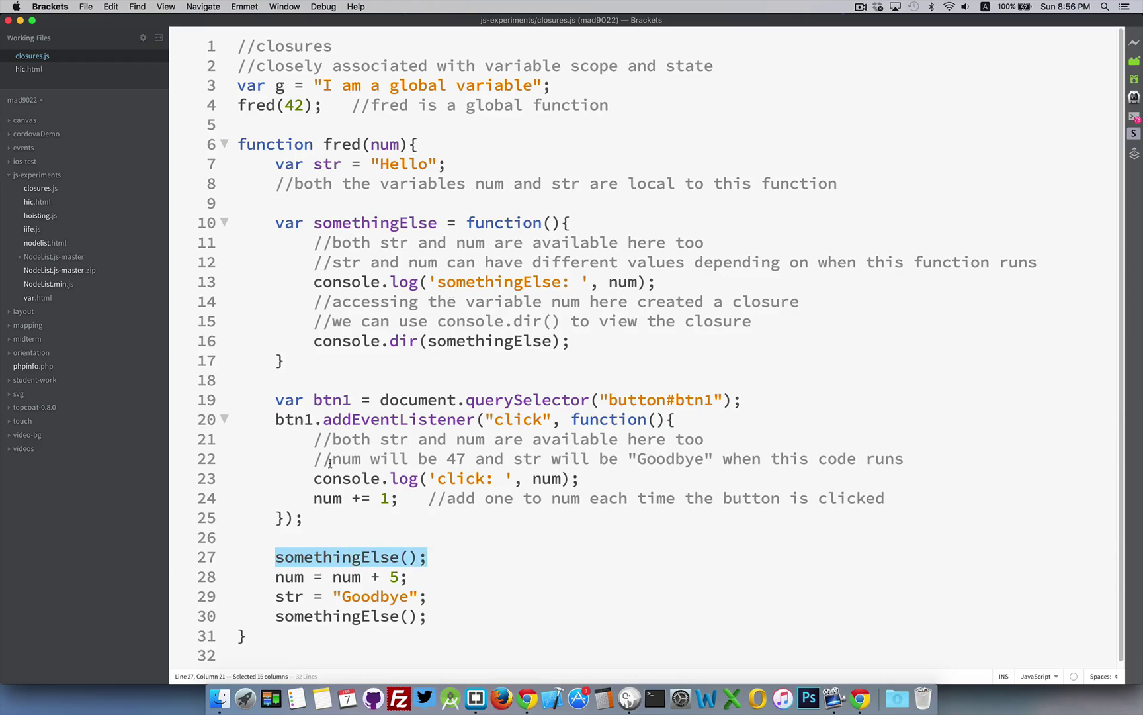
{"action": "left_click_drag", "start_coordinate": [275, 577], "coordinate": [418, 574]}
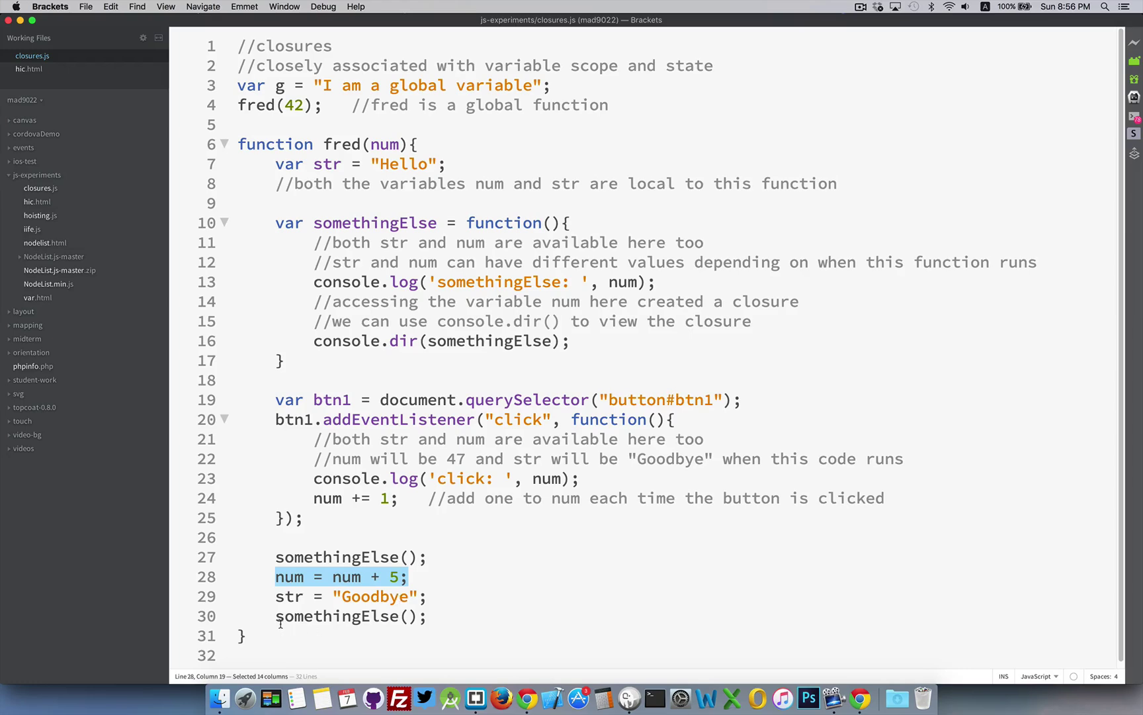
{"action": "left_click_drag", "start_coordinate": [276, 617], "coordinate": [323, 616]}
{"action": "left_click_drag", "start_coordinate": [398, 607], "coordinate": [425, 617]}
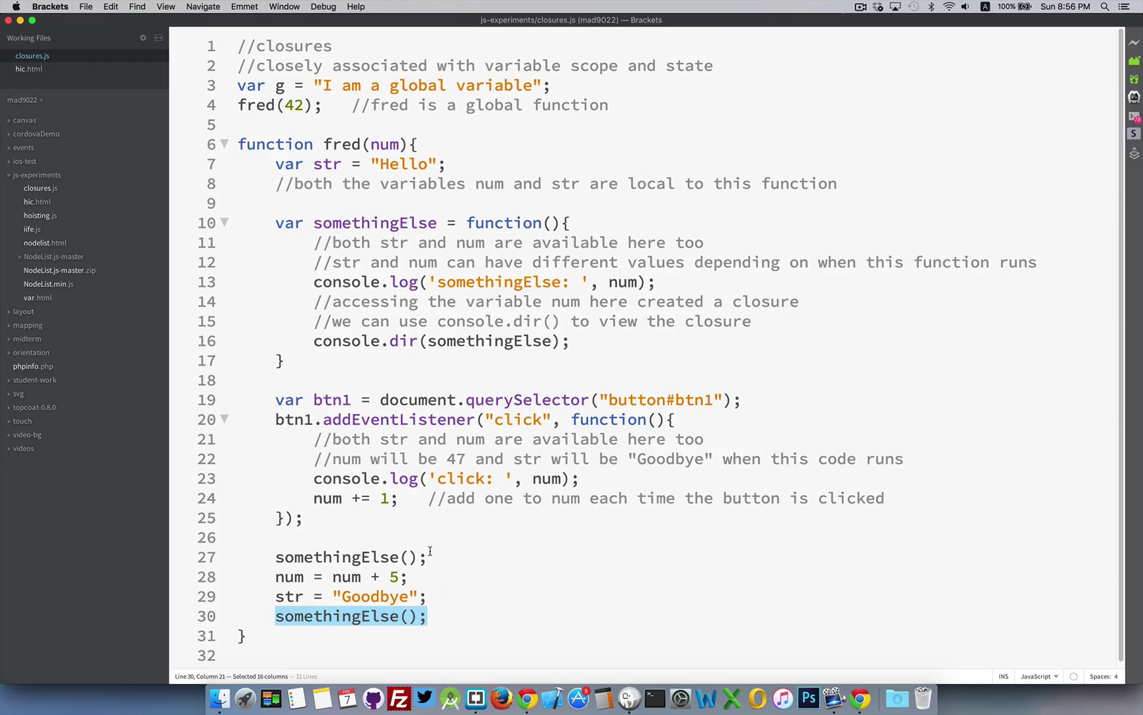
- Shift Chrome aside and expand the first logged somethingElse function in the console
{"action": "key", "text": "super+Tab"}
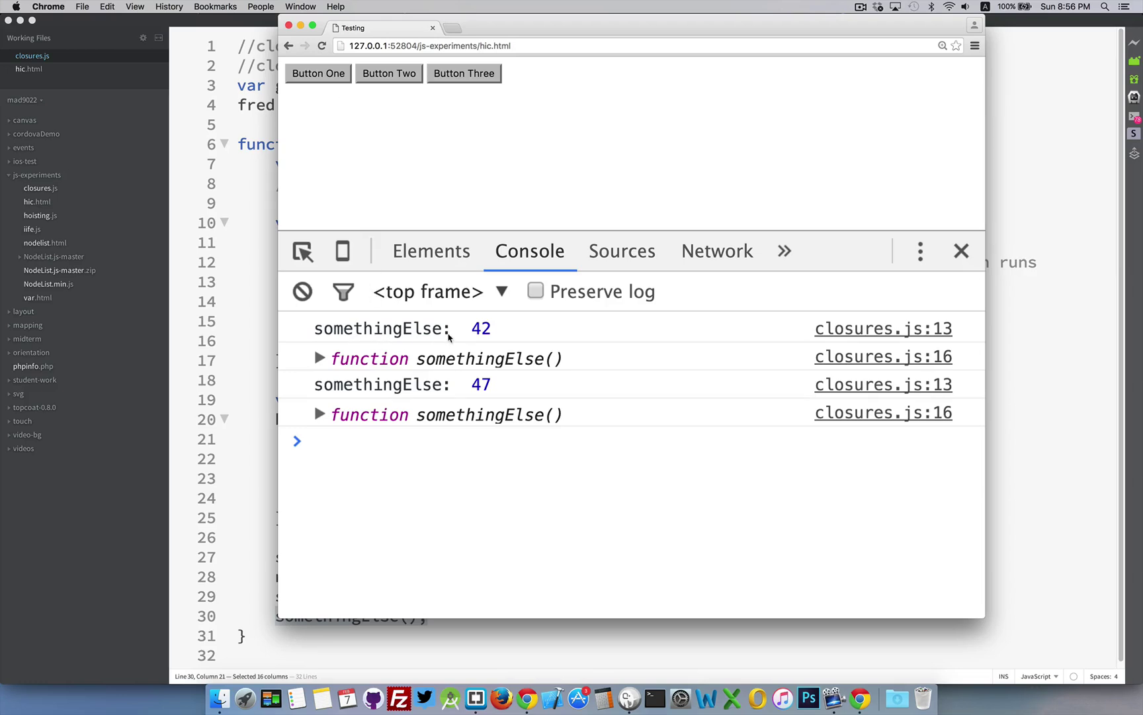
{"action": "left_click_drag", "start_coordinate": [540, 33], "coordinate": [741, 29]}
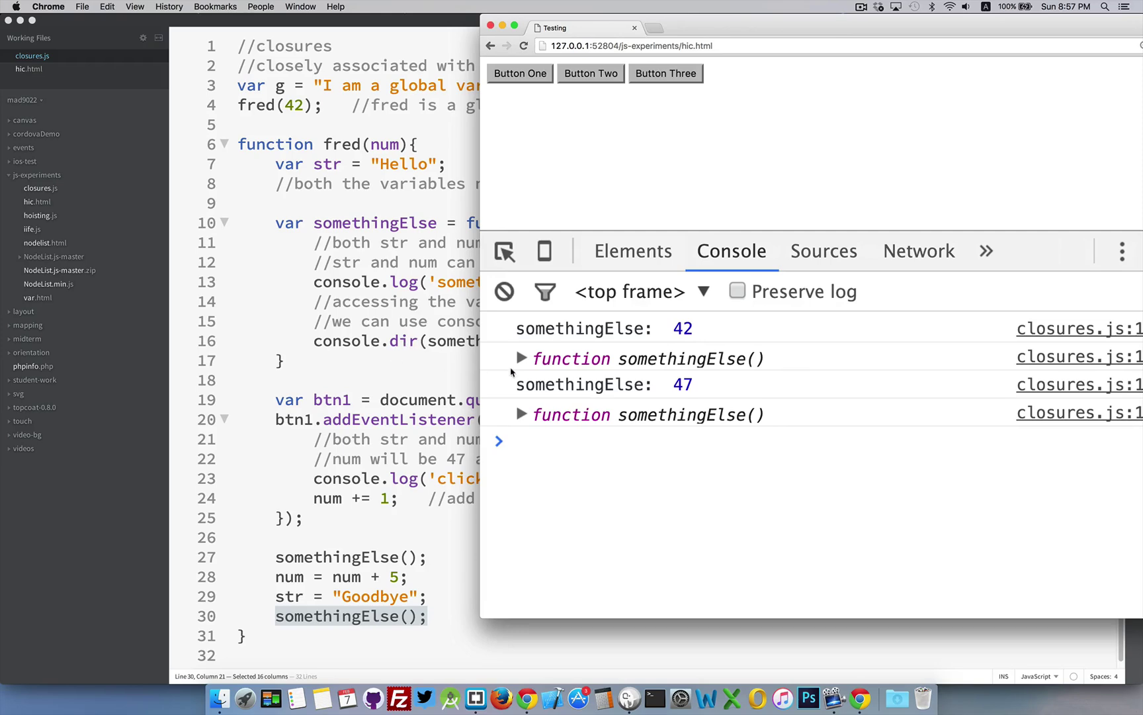
{"action": "left_click", "coordinate": [521, 358]}
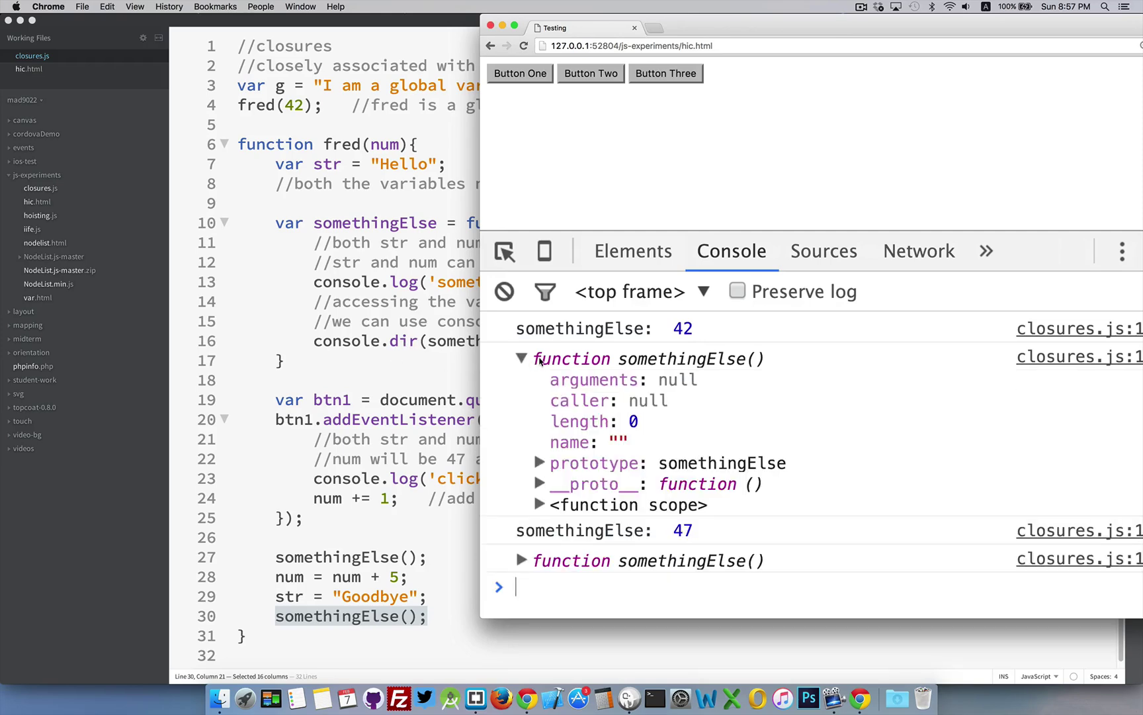
{"action": "left_click", "coordinate": [522, 359]}
- Expand <function scope> and Closure to confirm num: 47, then collapse both entries
{"action": "left_click_drag", "start_coordinate": [680, 33], "coordinate": [876, 34]}
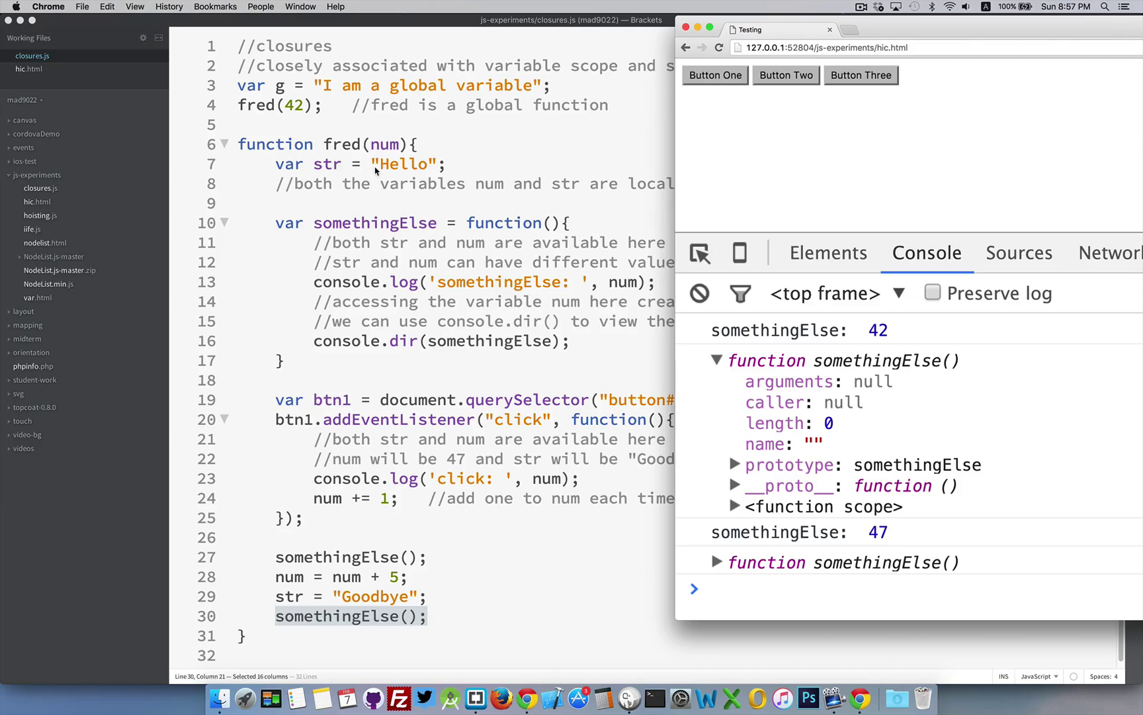
{"action": "left_click", "coordinate": [734, 506]}
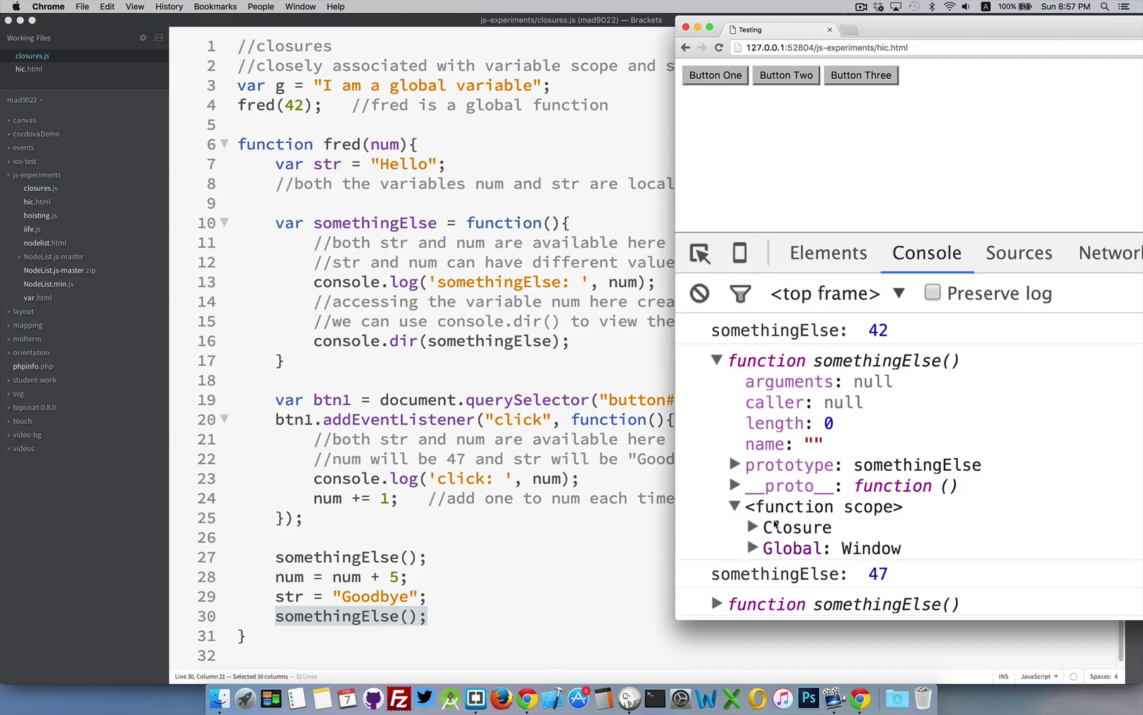
{"action": "left_click", "coordinate": [754, 528]}
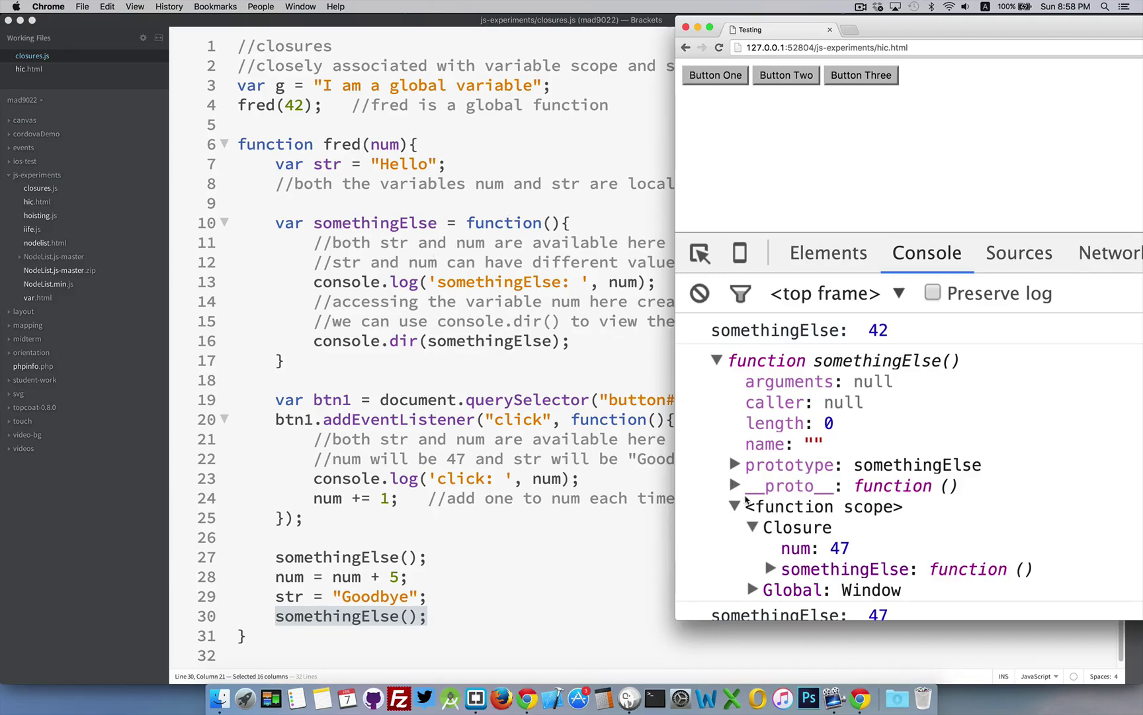
{"action": "left_click", "coordinate": [736, 507]}
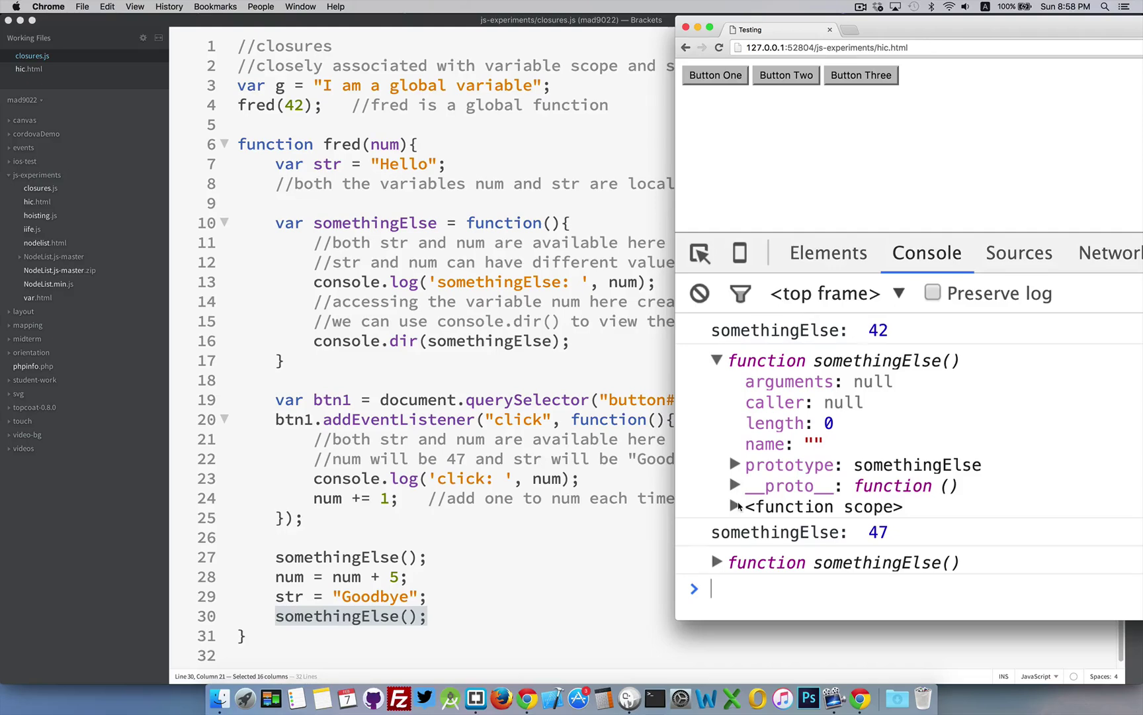
{"action": "left_click", "coordinate": [718, 361]}
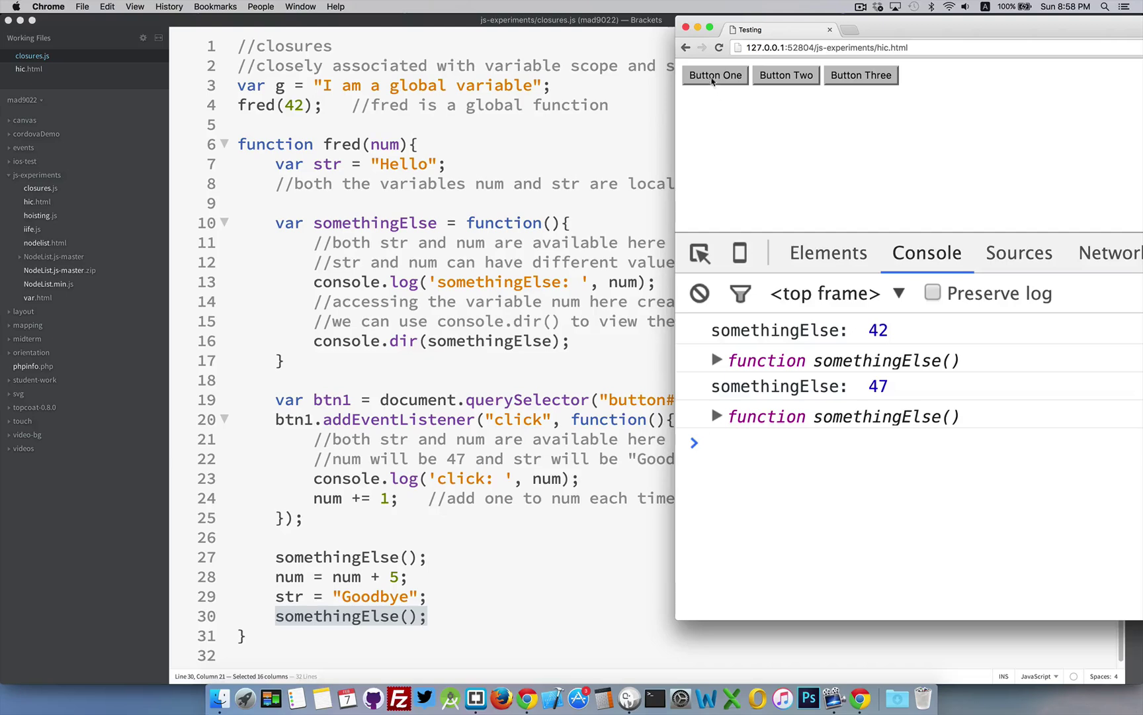
- Click Button One three times to log increasing click counts
{"action": "left_click", "coordinate": [713, 76]}
{"action": "left_click", "coordinate": [713, 76]}
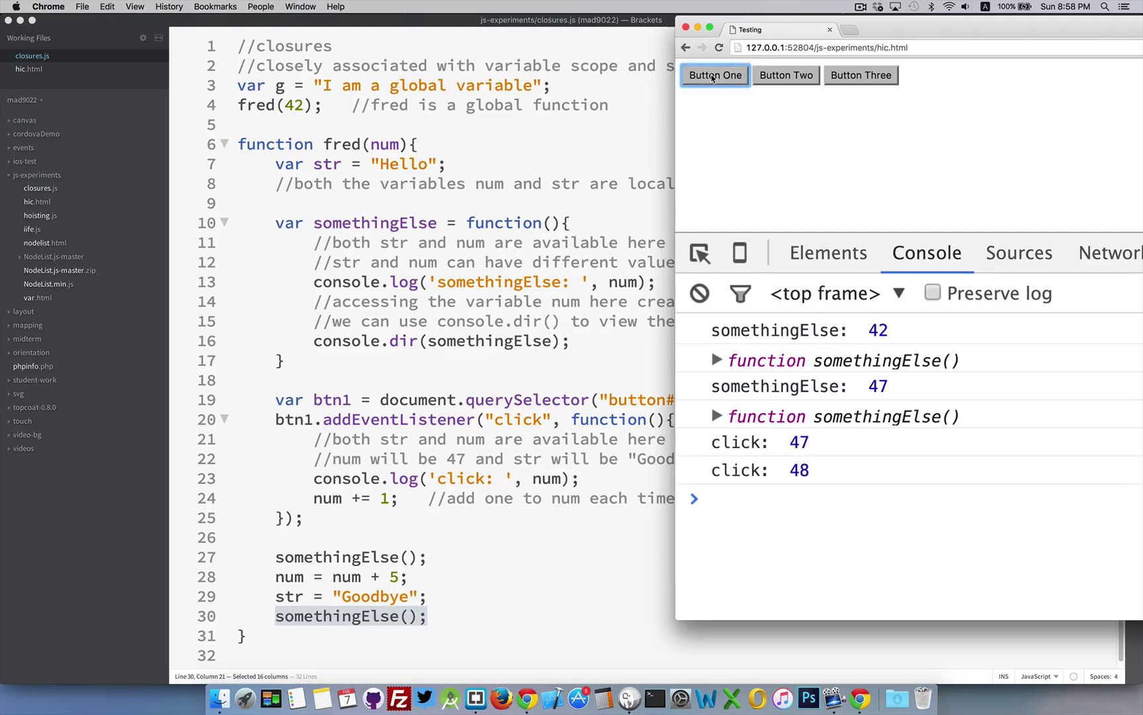
{"action": "left_click", "coordinate": [714, 75]}
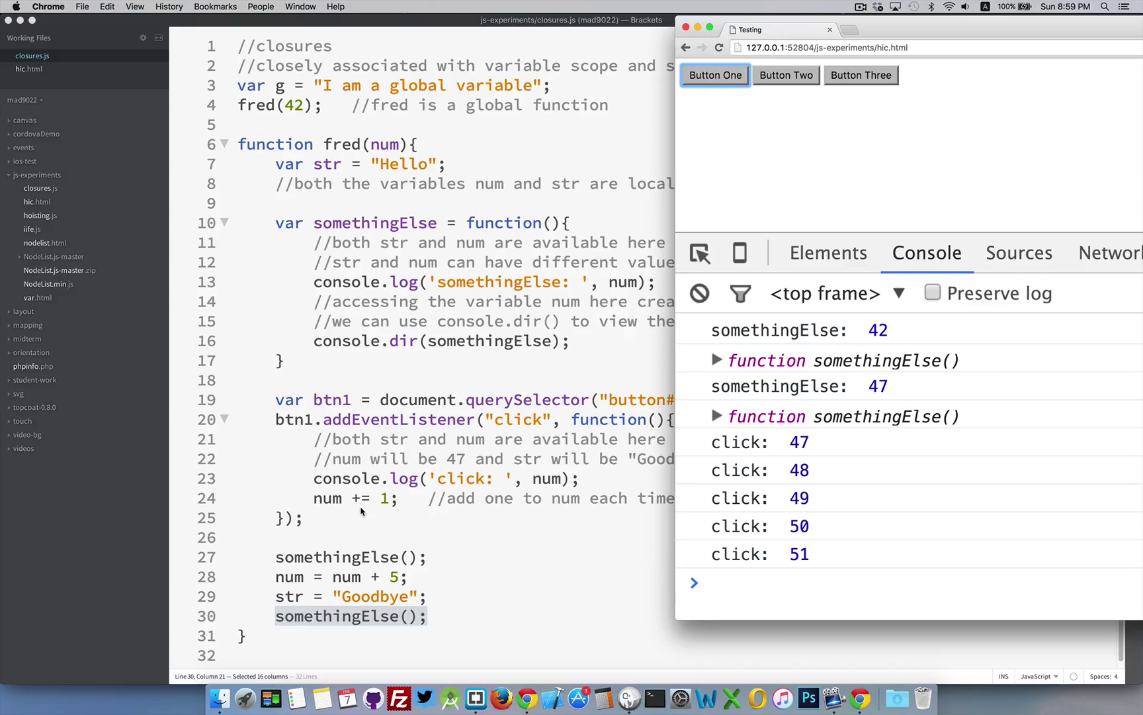
- Duplicate the btn1 querySelector line twice below line 19
{"action": "key", "text": "super+Tab"}
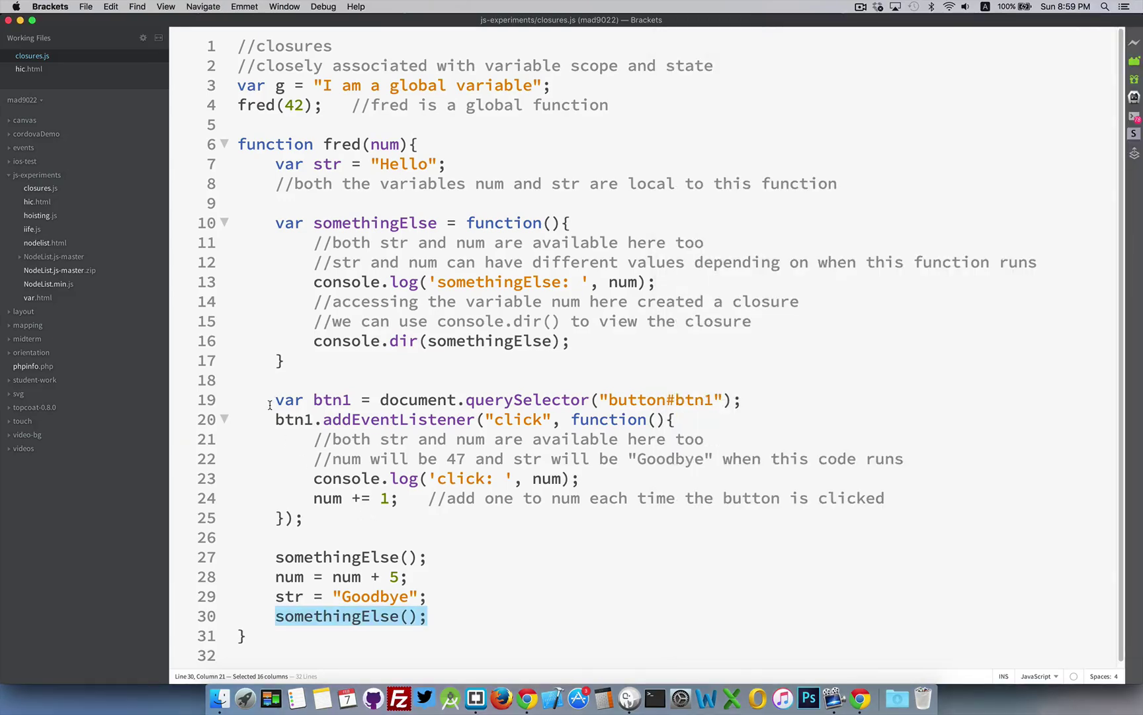
{"action": "left_click_drag", "start_coordinate": [269, 405], "coordinate": [766, 400]}
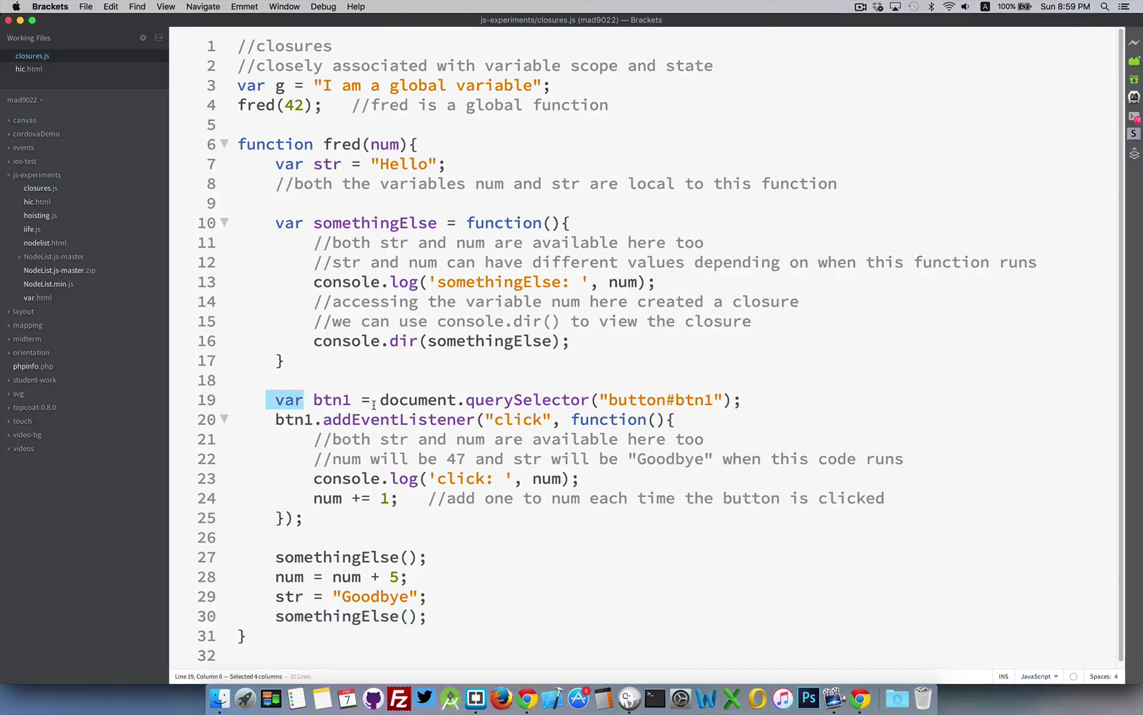
{"action": "key", "text": "super+c"}
{"action": "left_click", "coordinate": [765, 399]}
{"action": "key", "text": "Return"}
{"action": "key", "text": "super+v"}
{"action": "key", "text": "Return"}
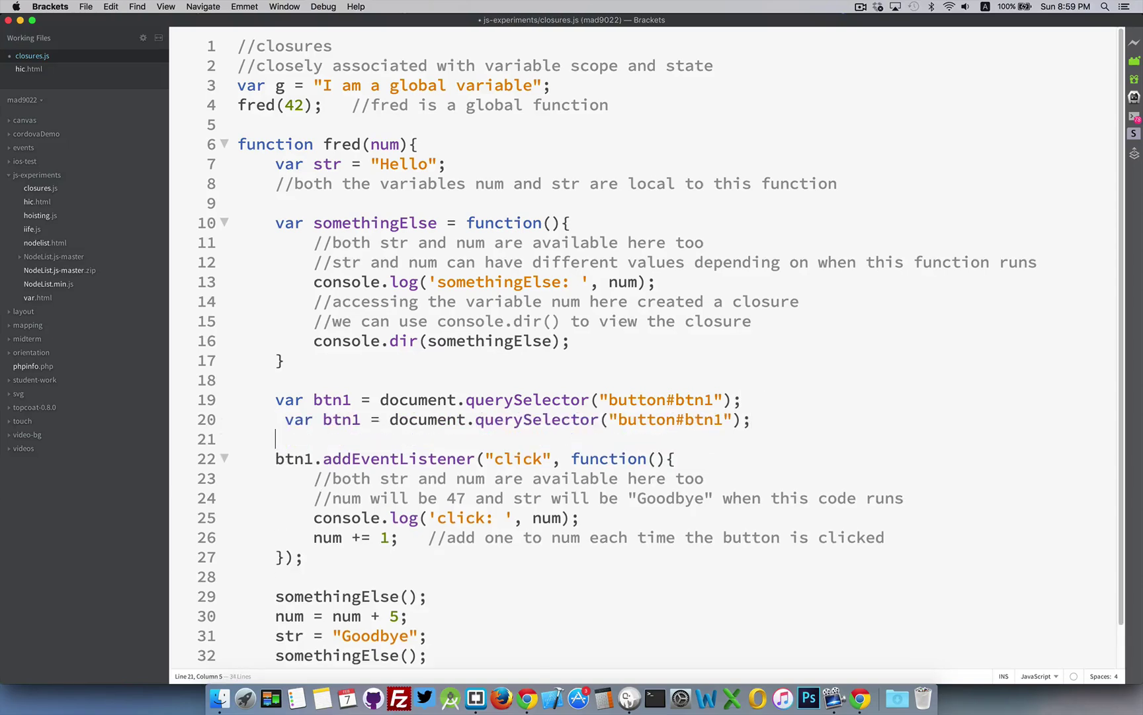
{"action": "key", "text": "super+v"}
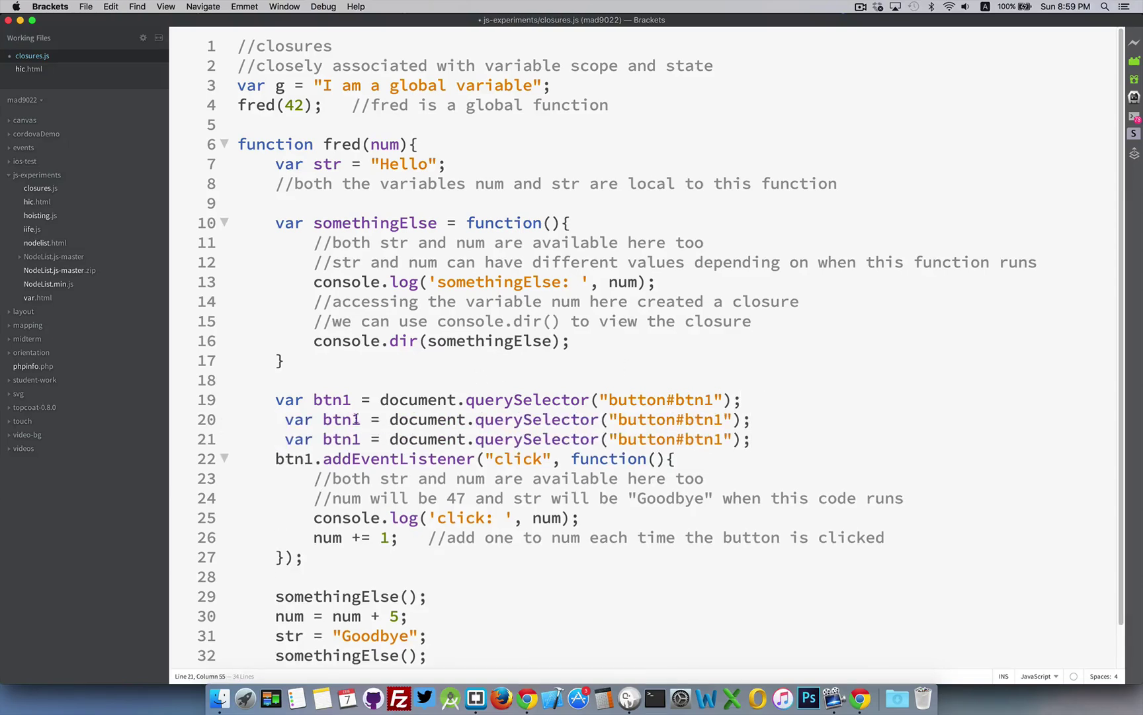
- Rename the copied variables and selector ids to btn2 and btn3
{"action": "left_click", "coordinate": [359, 420]}
{"action": "key", "text": "BackSpace"}
{"action": "type", "text": "2"}
{"action": "key", "text": "BackSpace"}
{"action": "type", "text": "3"}
{"action": "left_click", "coordinate": [725, 419]}
{"action": "key", "text": "BackSpace"}
{"action": "type", "text": "2"}
{"action": "key", "text": "Down"}
- Paste two copies of the btn1 click listener block below the original
{"action": "left_click_drag", "start_coordinate": [276, 458], "coordinate": [308, 554]}
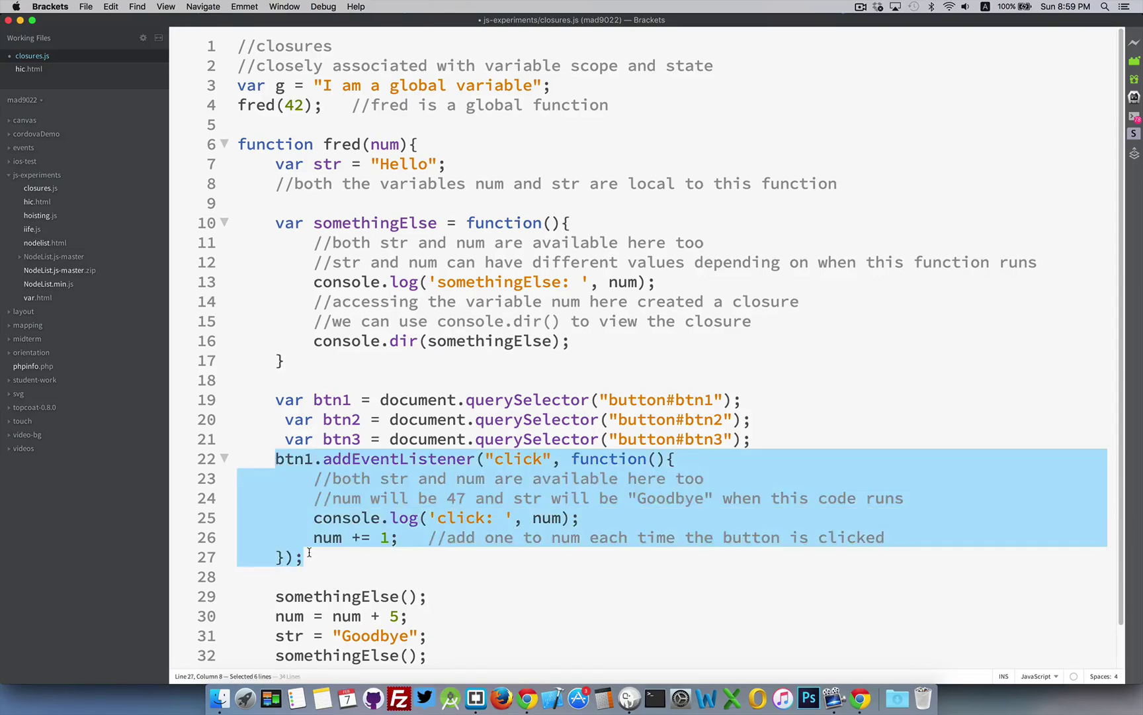
{"action": "left_click", "coordinate": [310, 556]}
{"action": "key", "text": "Return"}
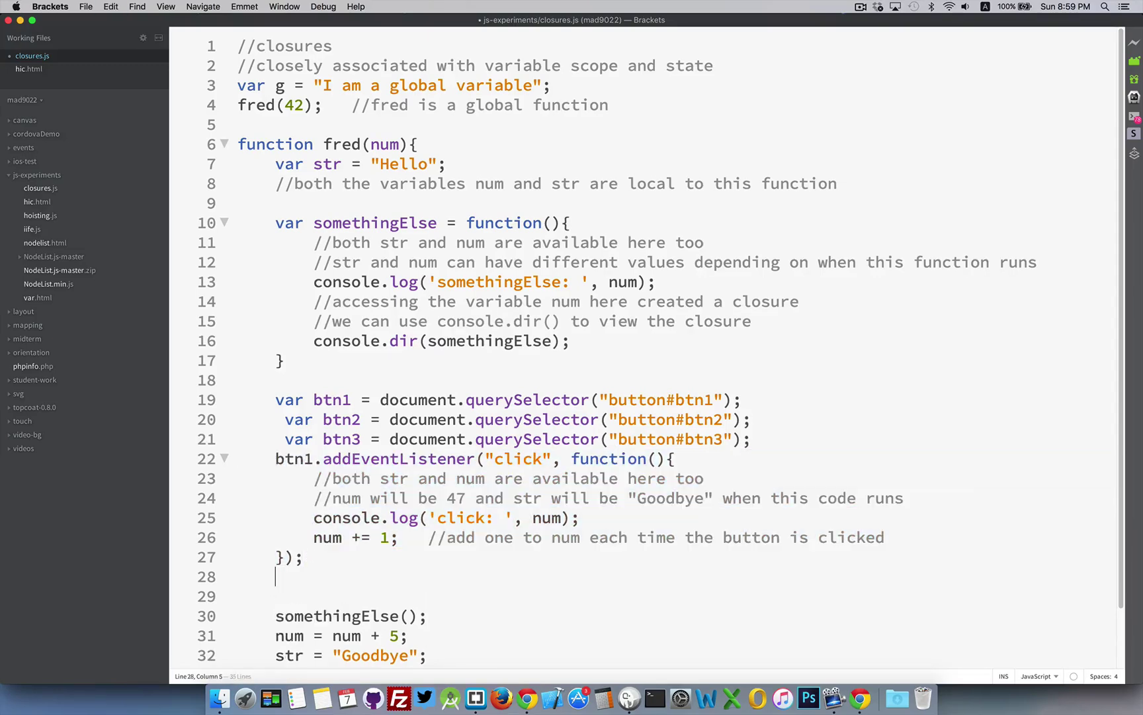
{"action": "key", "text": "super+v"}
{"action": "key", "text": "Return"}
{"action": "key", "text": "super+v"}
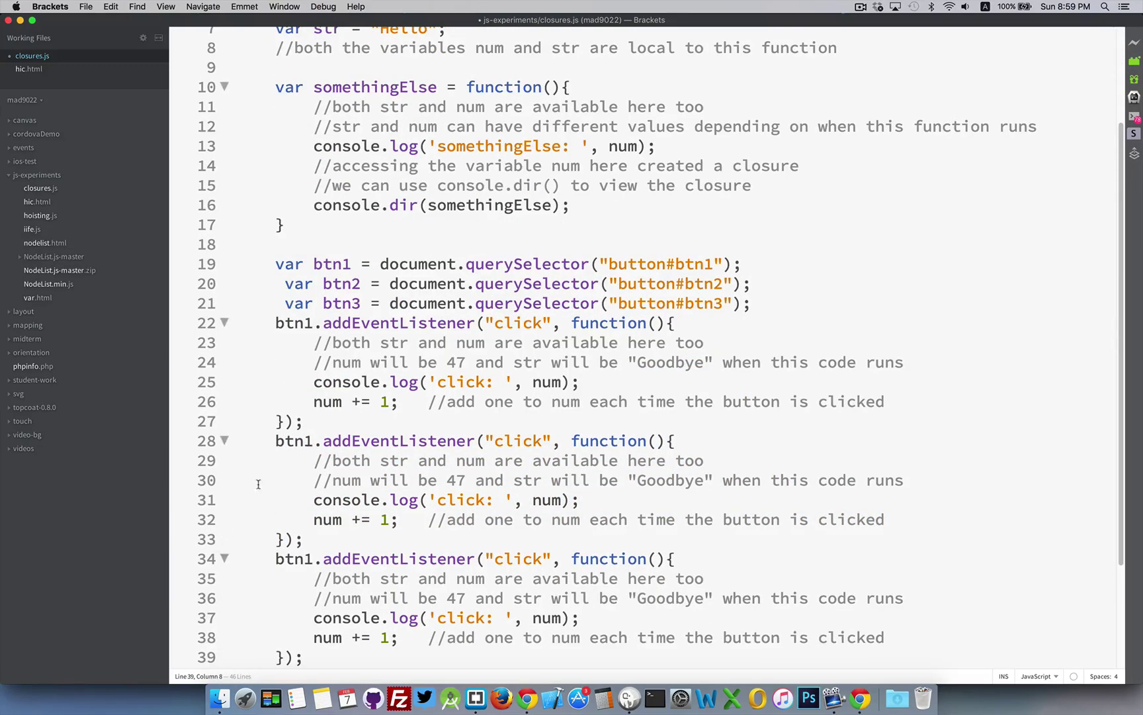
- Change the copied listeners to btn2 and btn3, then highlight num in each counter
{"action": "key", "text": "BackSpace"}
{"action": "type", "text": "2"}
{"action": "key", "text": "BackSpace"}
{"action": "type", "text": "3"}
{"action": "scroll", "coordinate": [399, 520], "scroll_direction": "down", "scroll_amount": 2}
{"action": "scroll", "coordinate": [399, 508], "scroll_direction": "down", "scroll_amount": 1}
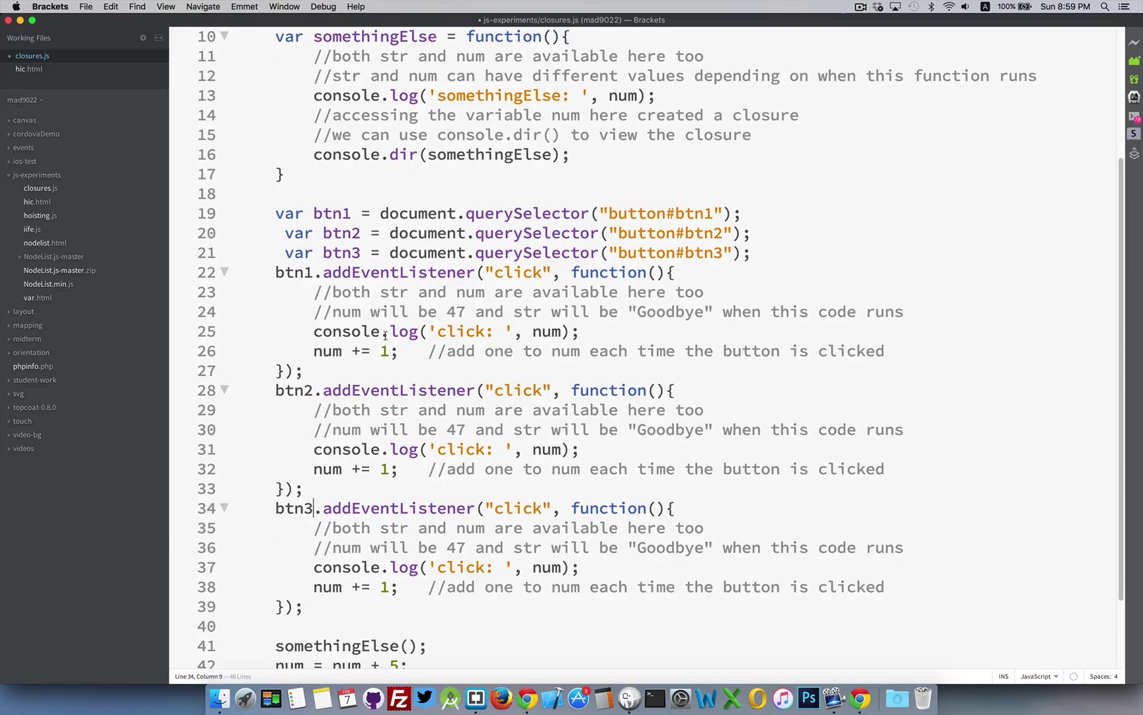
{"action": "double_click", "coordinate": [326, 352]}
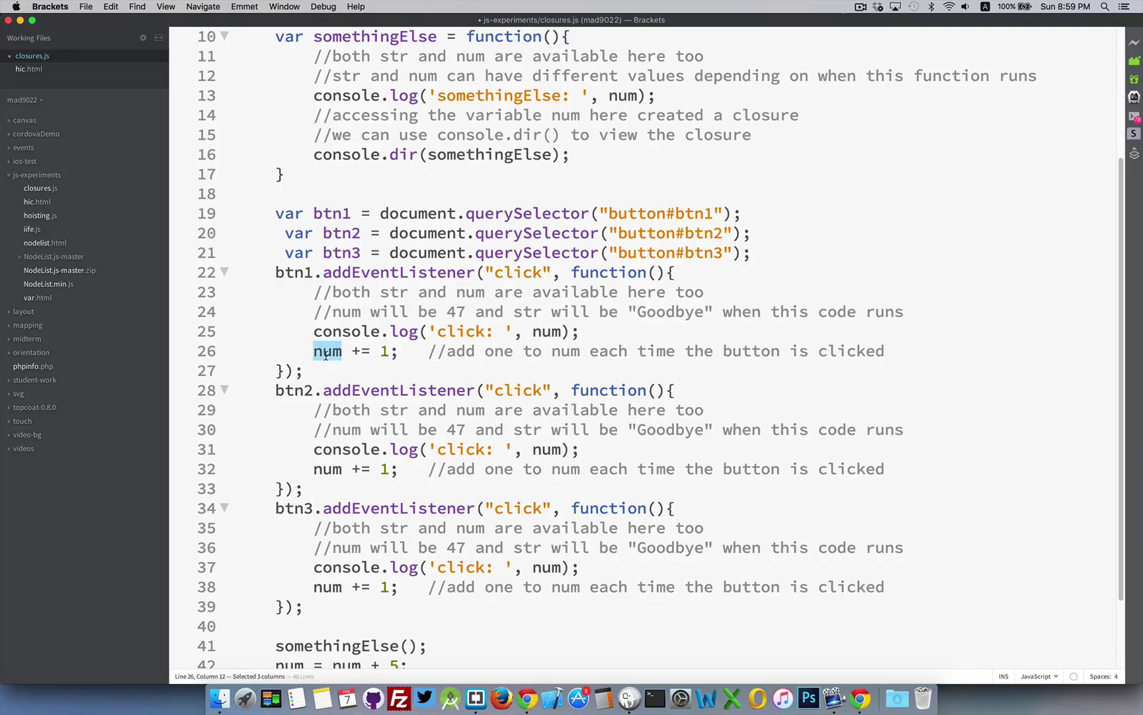
{"action": "double_click", "coordinate": [330, 471]}
{"action": "double_click", "coordinate": [330, 587]}
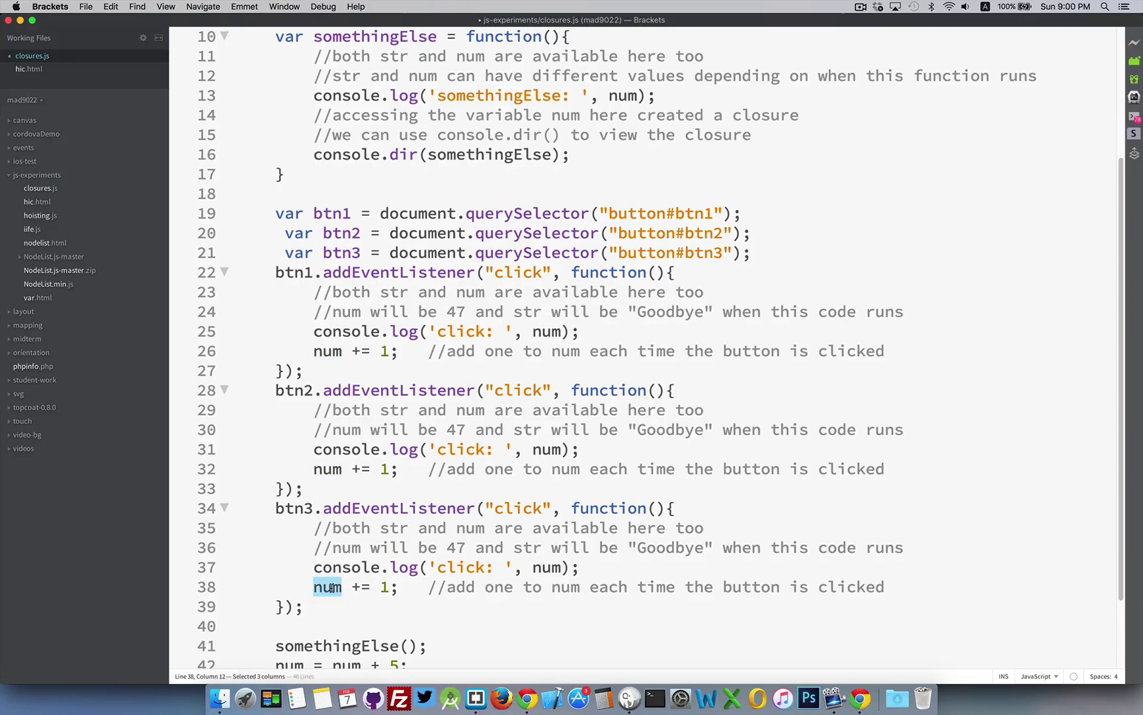
- Save closures.js and reload the test page in Chrome
{"action": "key", "text": "super+s"}
{"action": "key", "text": "super+Tab"}
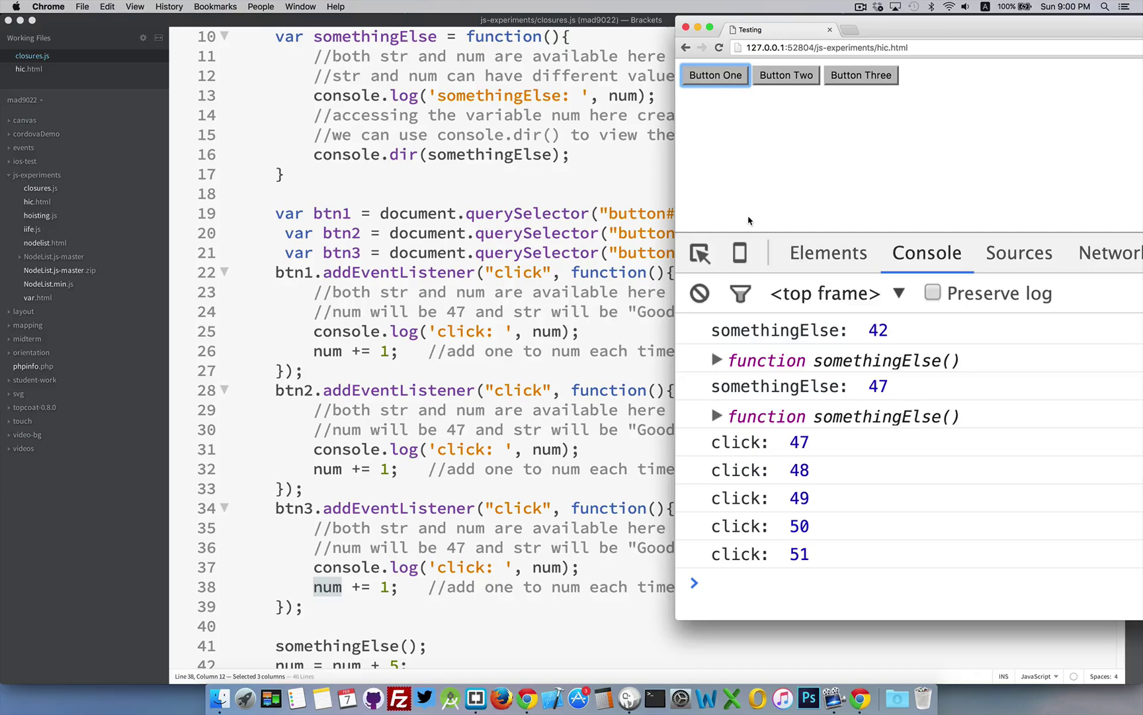
{"action": "left_click", "coordinate": [720, 49]}
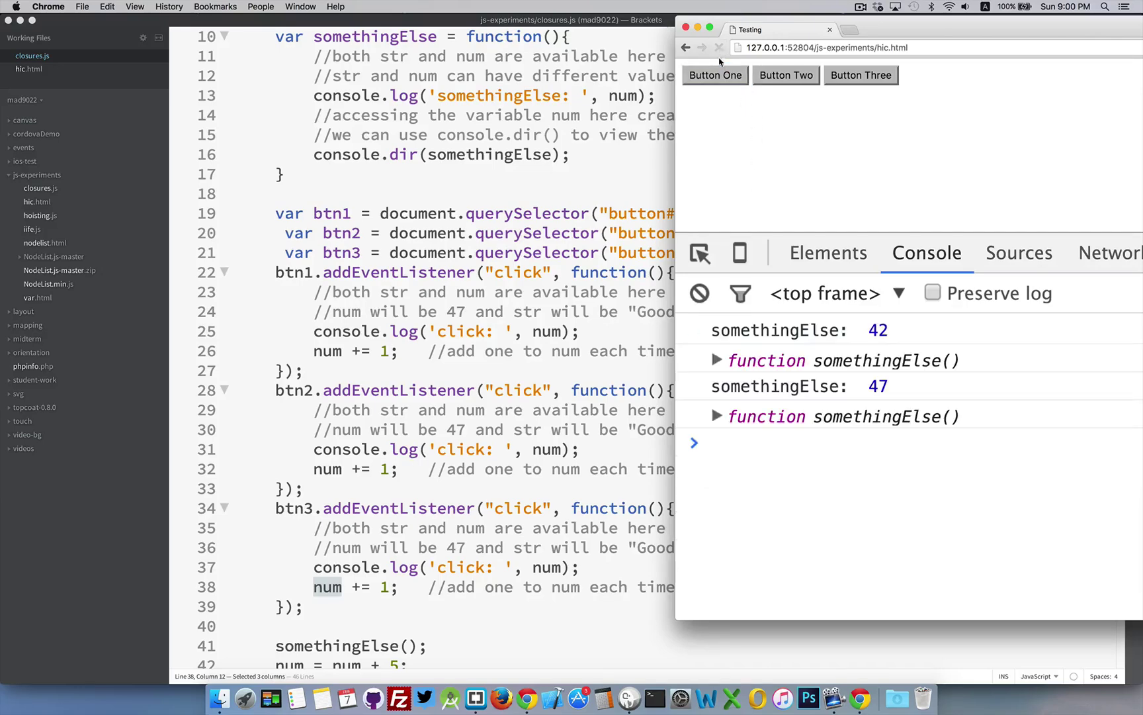
- Click Buttons One, Two and Three up to 53, then select the btn2/btn3 listener blocks
{"action": "left_click", "coordinate": [728, 78]}
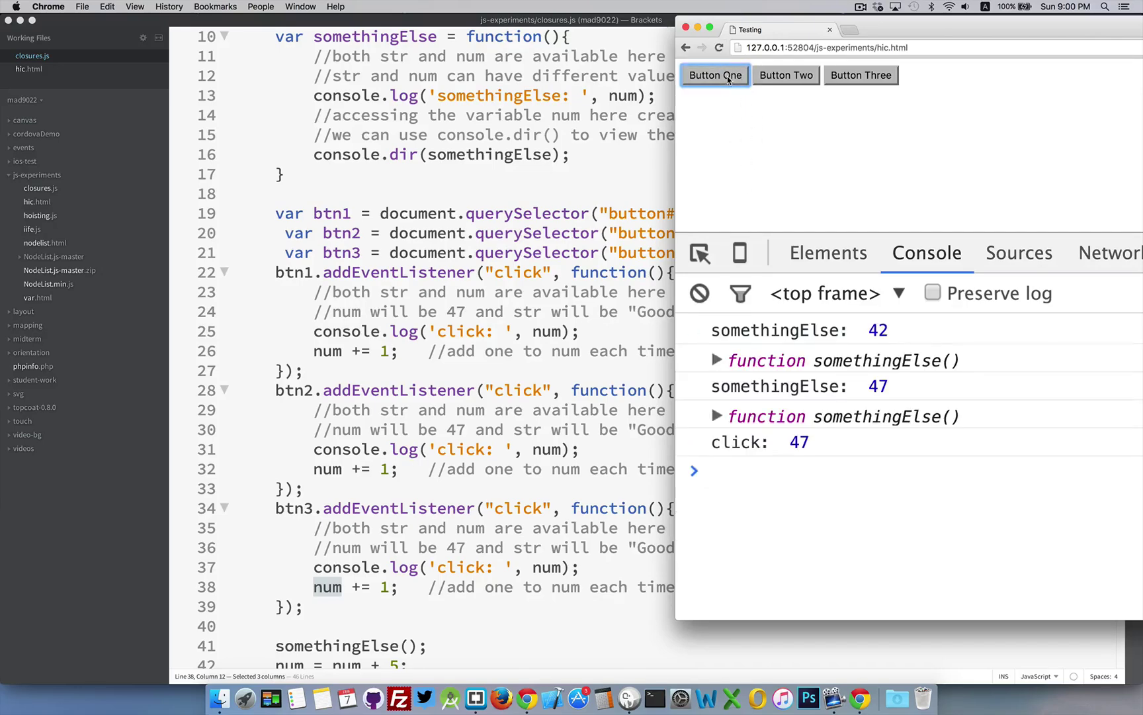
{"action": "left_click", "coordinate": [729, 78]}
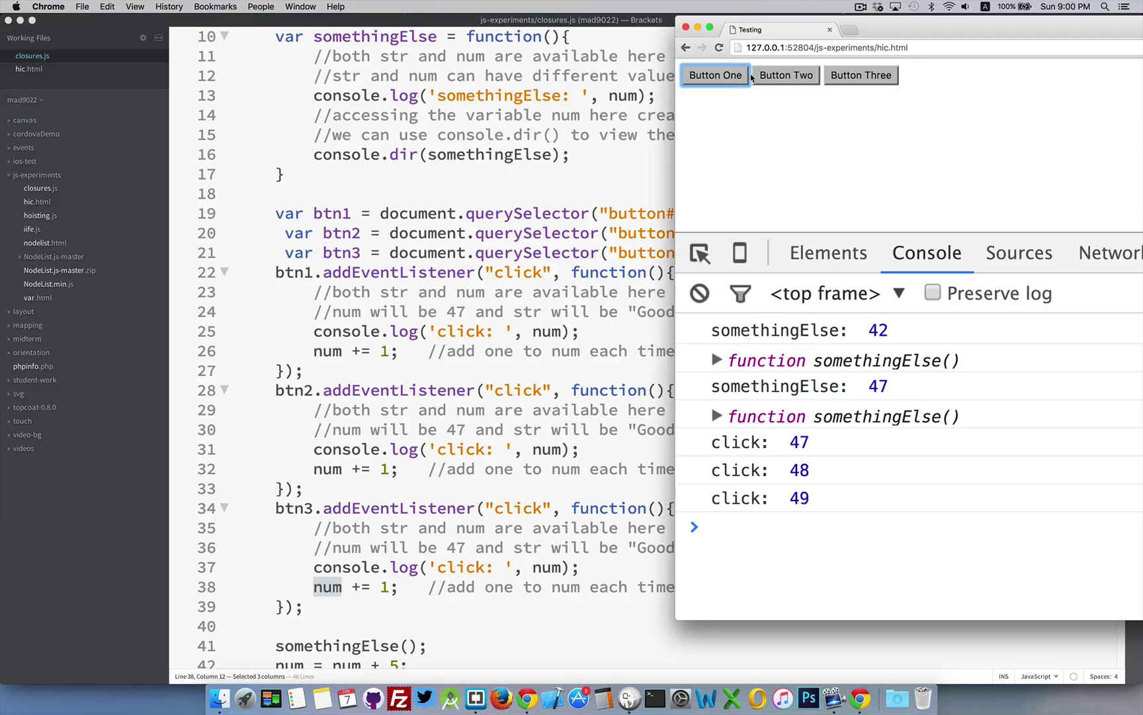
{"action": "left_click", "coordinate": [787, 78]}
{"action": "left_click", "coordinate": [788, 79]}
{"action": "left_click", "coordinate": [860, 78]}
{"action": "left_click", "coordinate": [859, 78]}
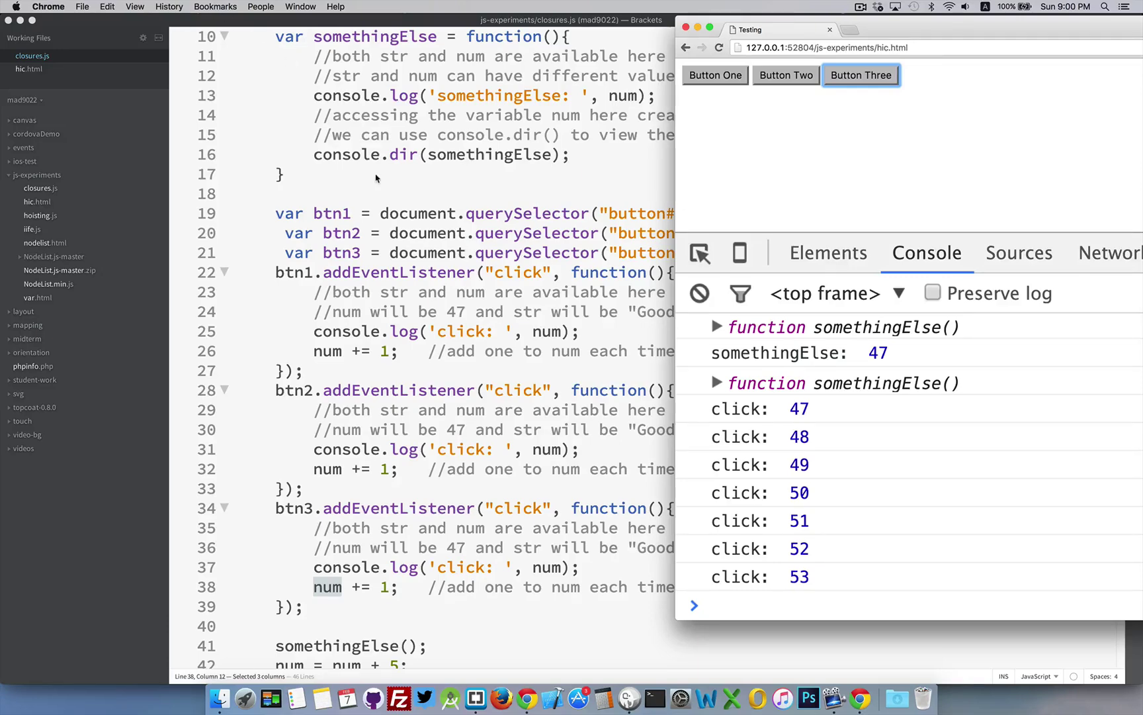
{"action": "key", "text": "super+Tab"}
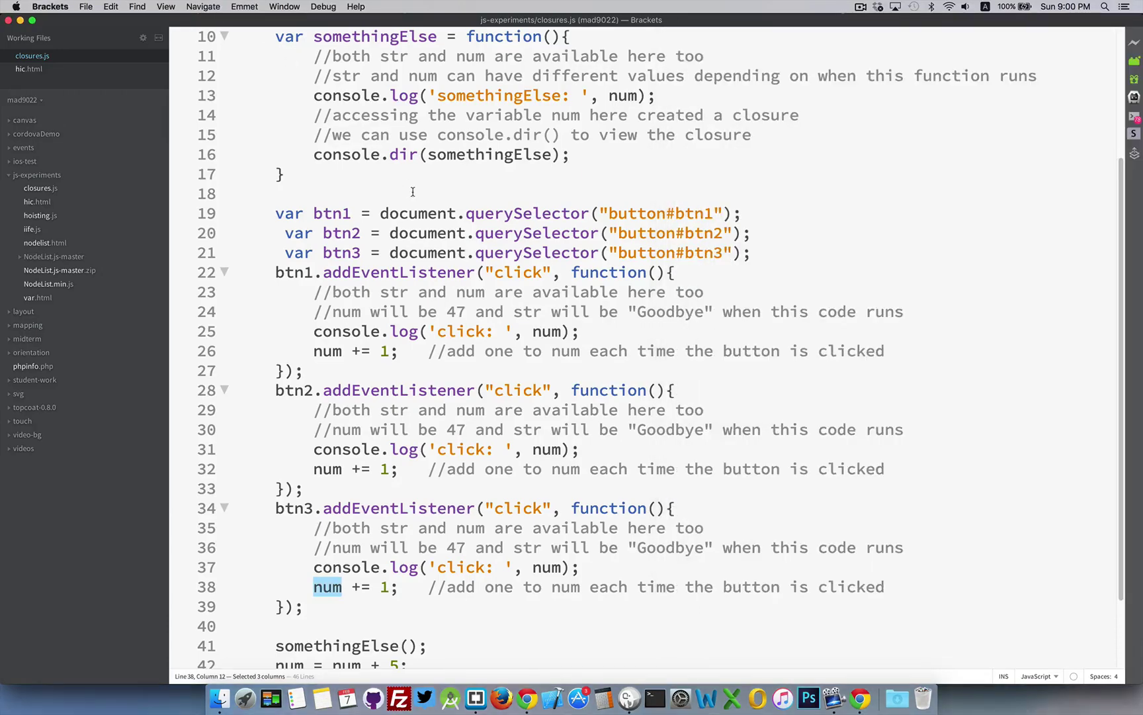
{"action": "mouse_move", "coordinate": [274, 390]}
{"action": "left_mouse_down"}
{"action": "mouse_move", "coordinate": [345, 572]}
{"action": "mouse_move", "coordinate": [308, 608]}
{"action": "left_mouse_up"}
- Delete the btn2/btn3 listener blocks and turn btn1 into btns matching all buttons
{"action": "key", "text": "BackSpace"}
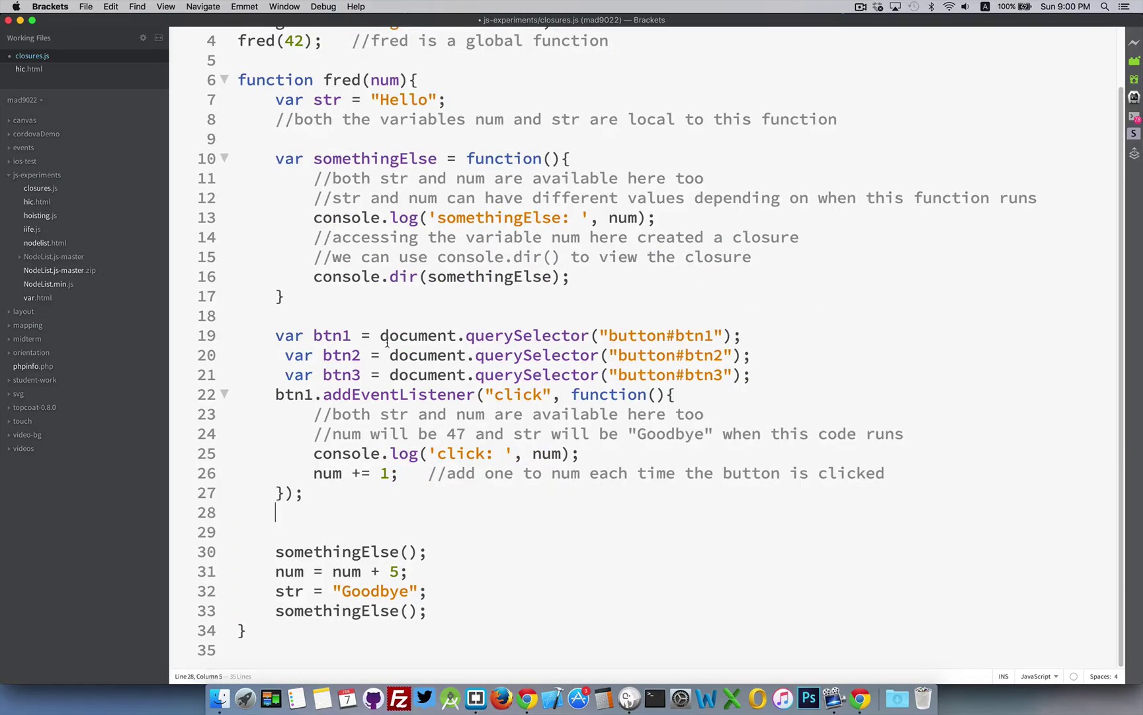
{"action": "left_click", "coordinate": [352, 335]}
{"action": "key", "text": "BackSpace"}
{"action": "type", "text": "s"}
{"action": "type", "text": "All"}
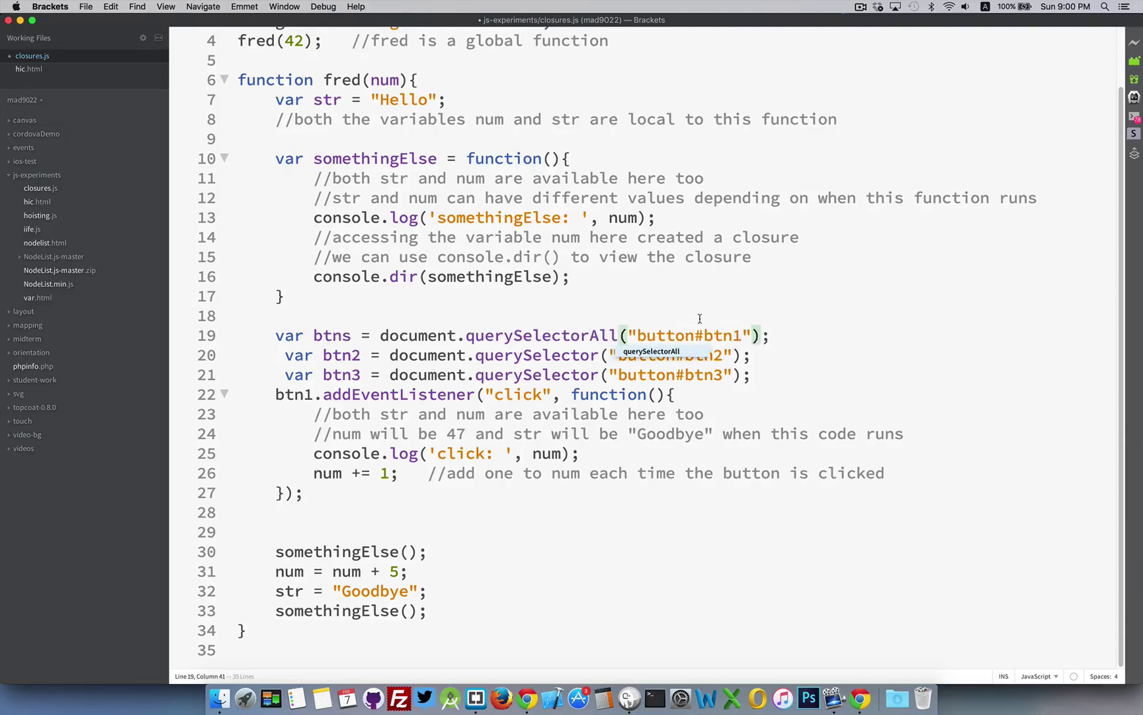
{"action": "left_click_drag", "start_coordinate": [694, 335], "coordinate": [743, 335]}
{"action": "key", "text": "BackSpace"}
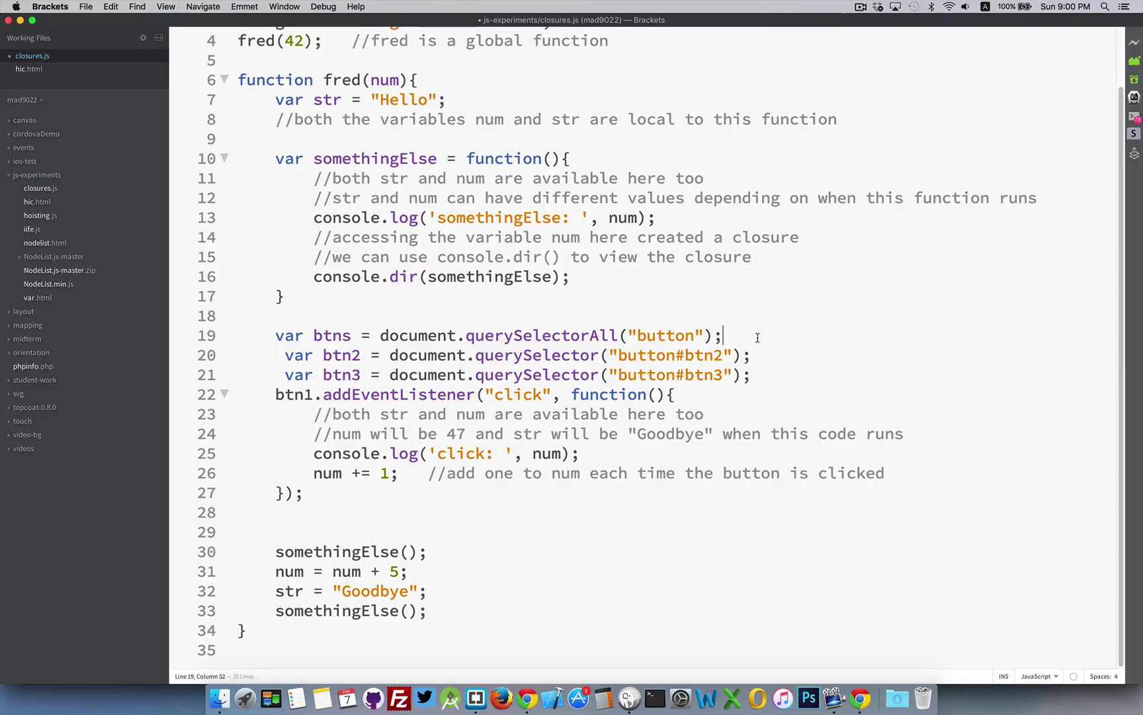
- Remove the btn2/btn3 declarations and count placeholder, leaving an empty for loop over btns
{"action": "left_click_drag", "start_coordinate": [756, 338], "coordinate": [759, 373]}
{"action": "key", "text": "BackSpace"}
{"action": "key", "text": "Return"}
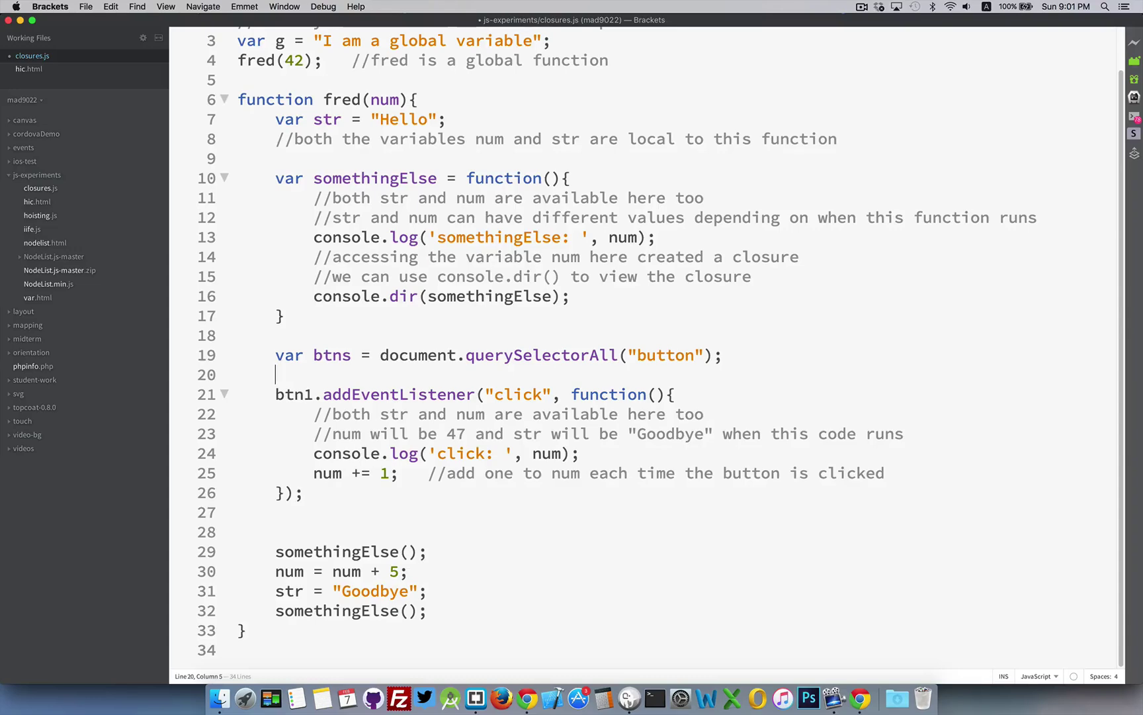
{"action": "type", "text": "var count "}
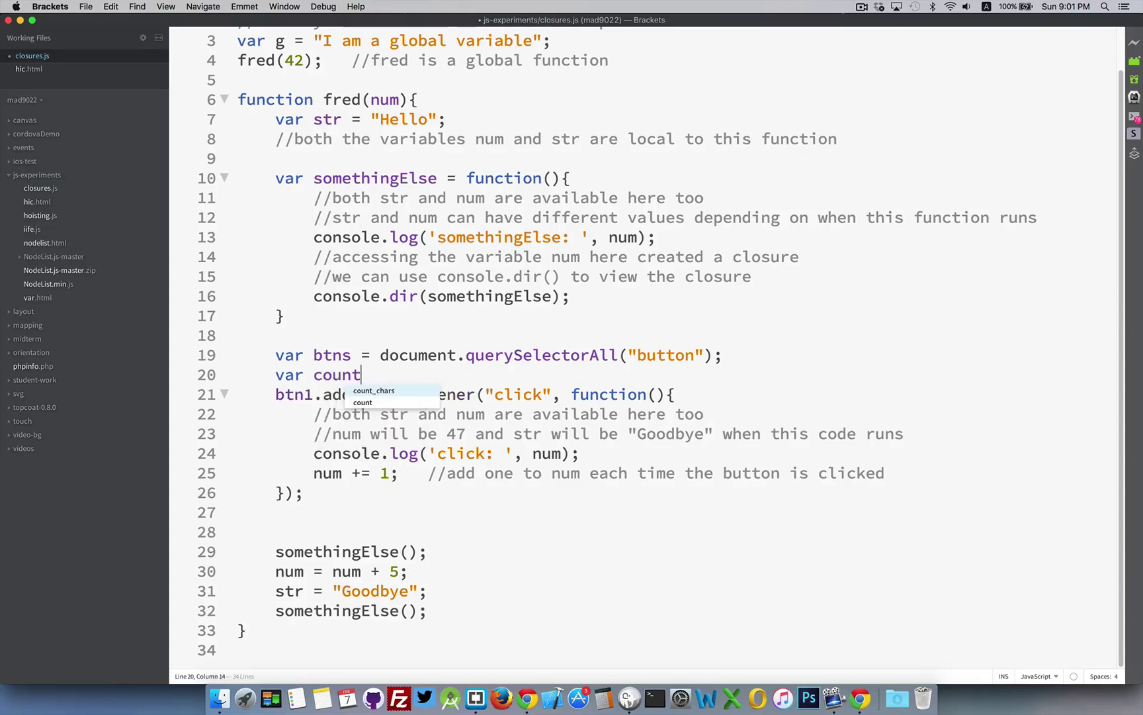
{"action": "type", "text": "= 1;"}
{"action": "key", "text": "Return"}
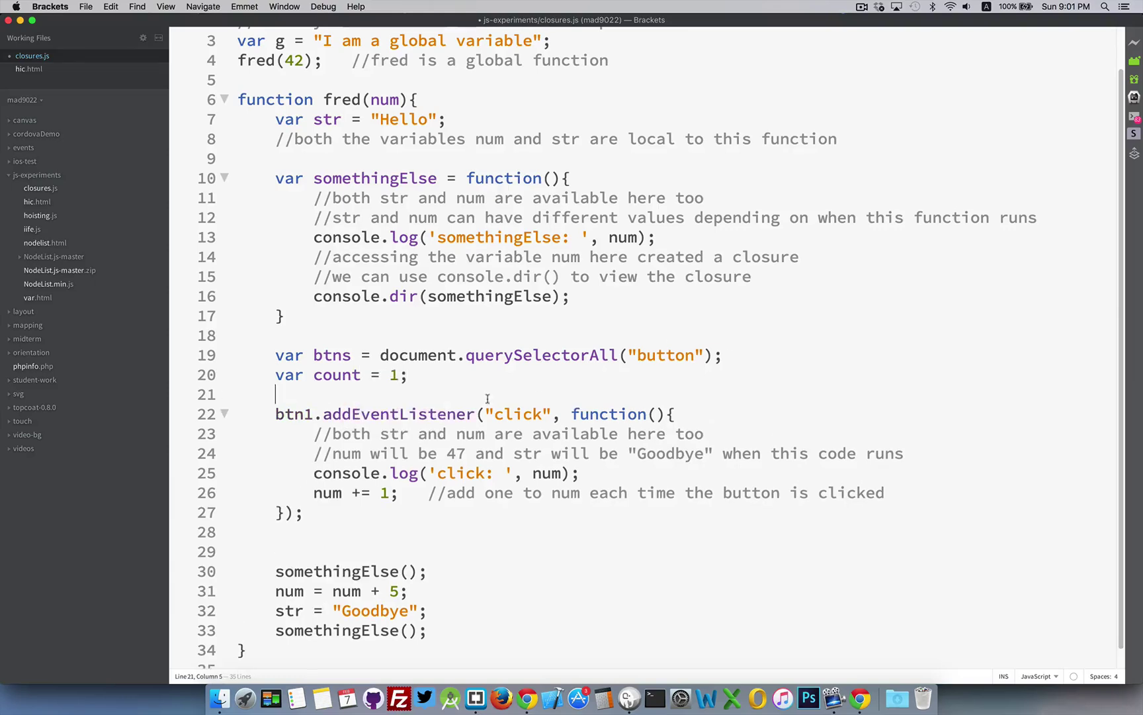
{"action": "left_click_drag", "start_coordinate": [275, 375], "coordinate": [412, 378]}
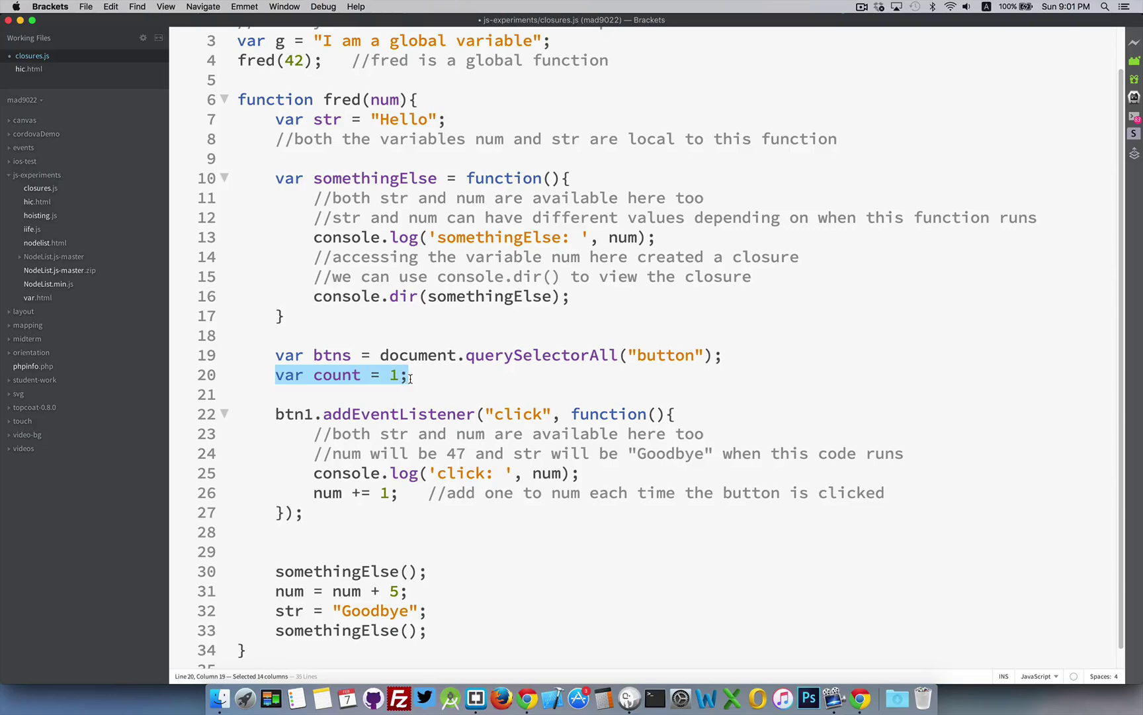
{"action": "key", "text": "BackSpace"}
{"action": "type", "text": "for(var i=0; i< btns.length; i++"}
{"action": "key", "text": "Right"}
{"action": "type", "text": "{"}
{"action": "key", "text": "Return"}
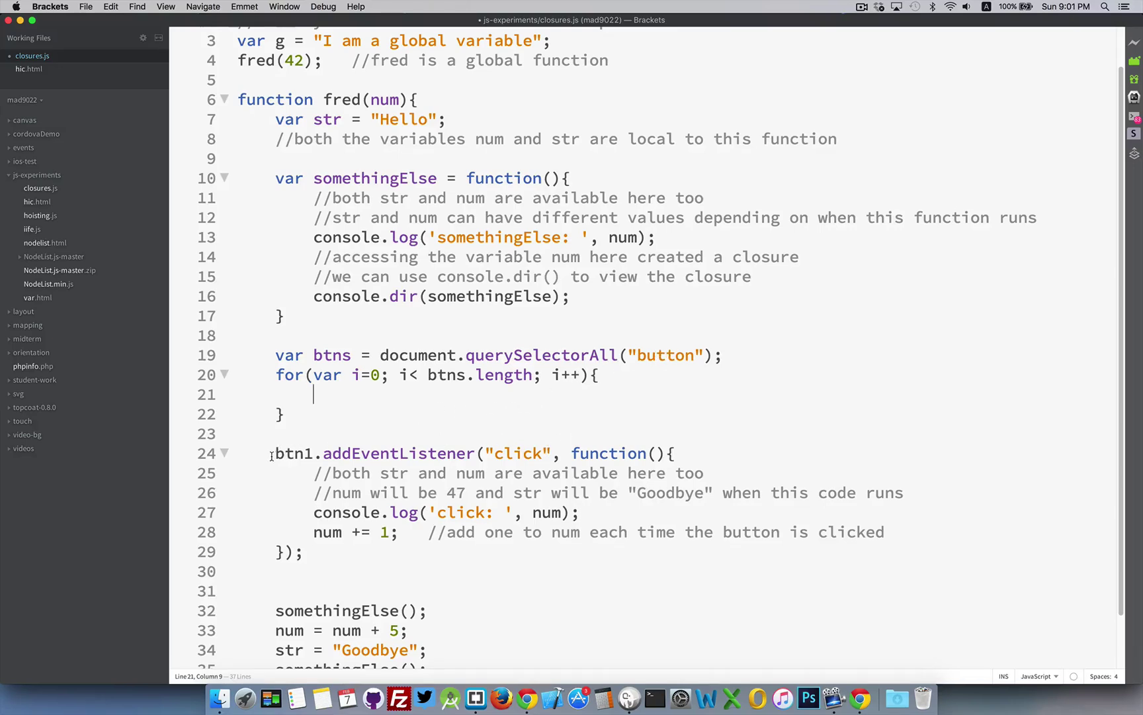
- Move the btn1 click listener block inside the for loop and indent its body
{"action": "left_click_drag", "start_coordinate": [275, 453], "coordinate": [312, 558]}
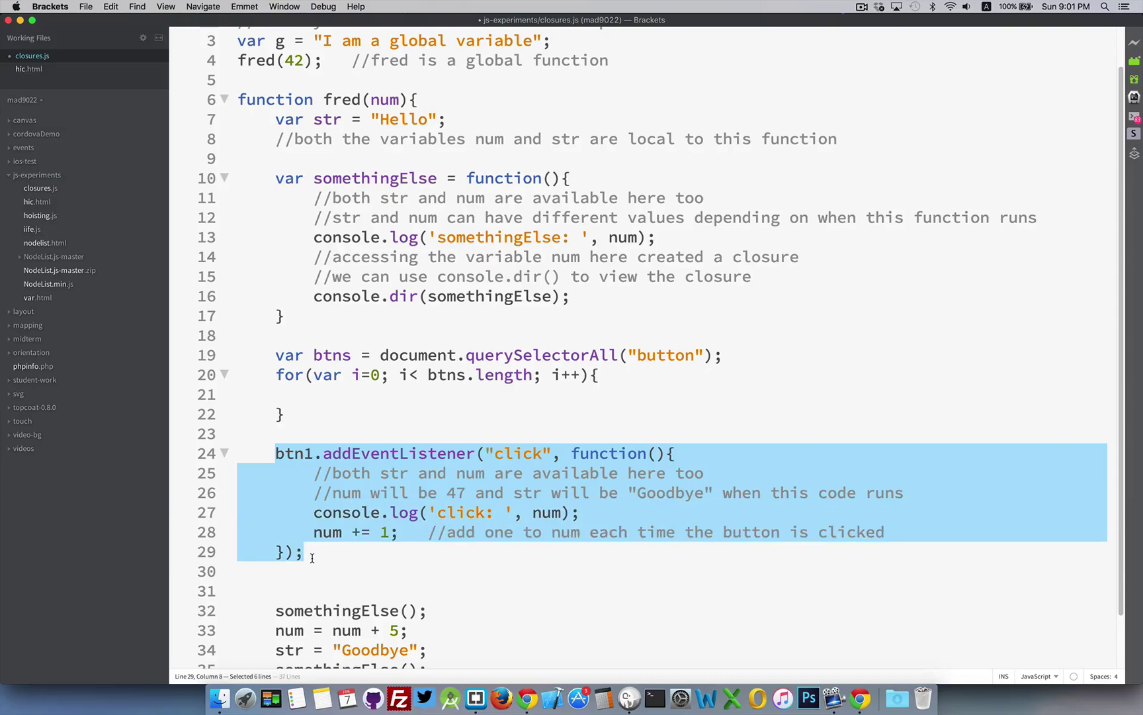
{"action": "key", "text": "ctrl+x"}
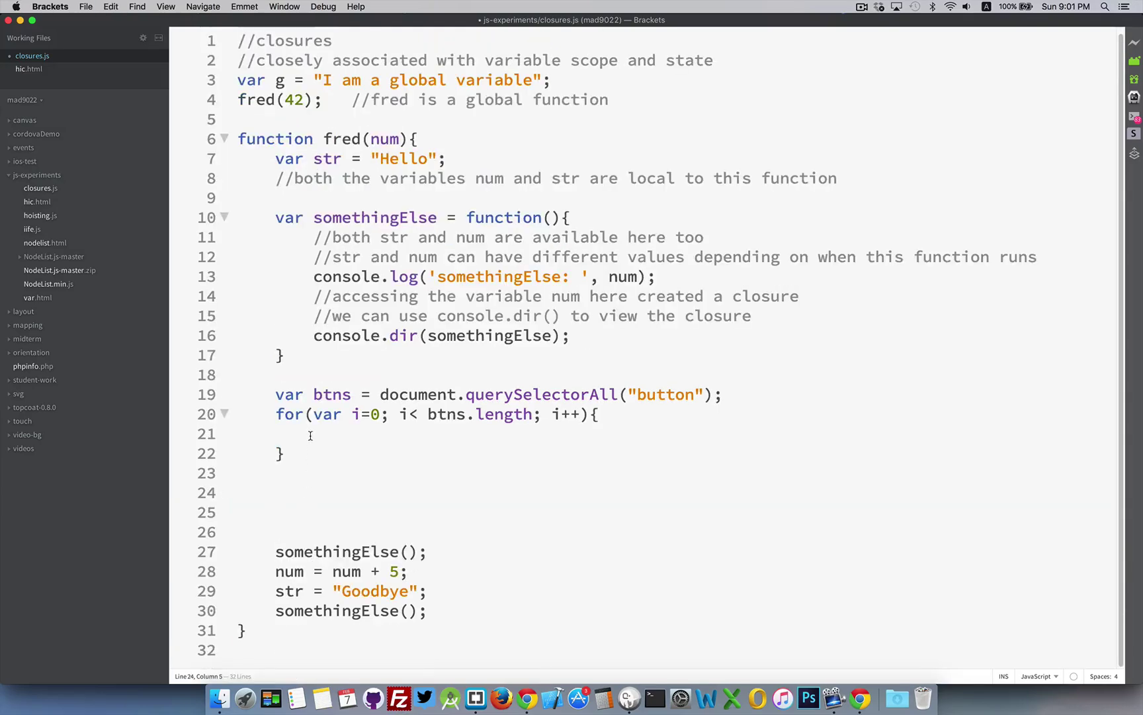
{"action": "key", "text": "ctrl+v"}
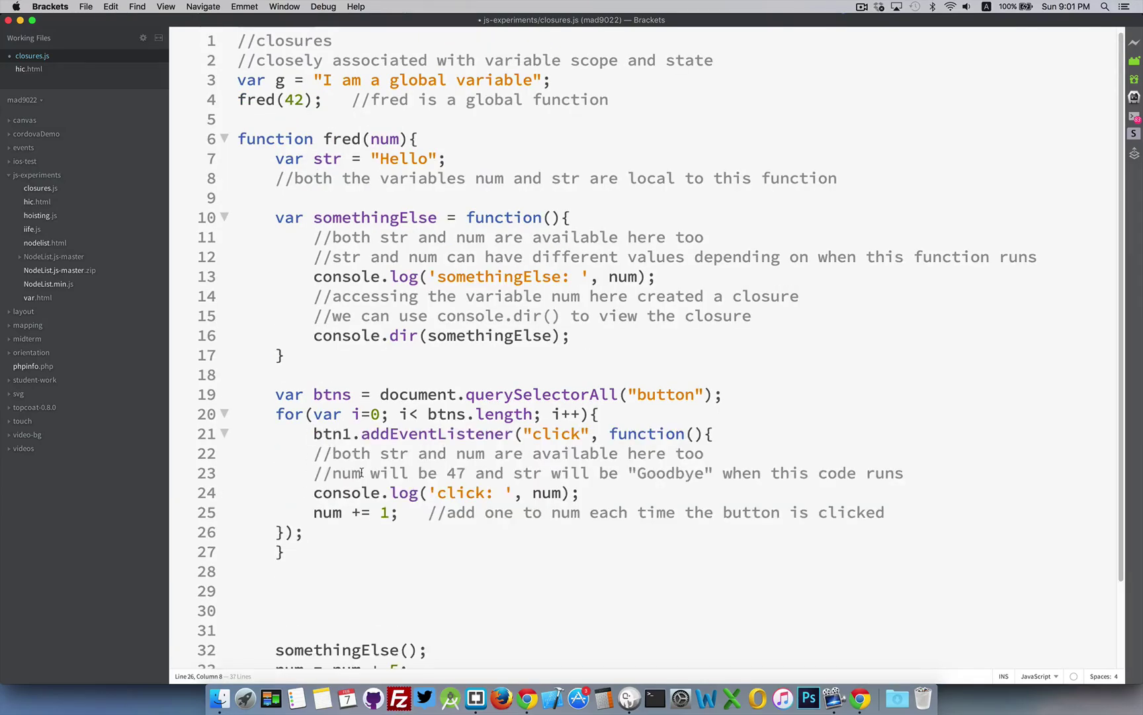
{"action": "key", "text": "Up"}
{"action": "key", "text": "Up"}
{"action": "key", "text": "Up"}
{"action": "key", "text": "shift+Down"}
{"action": "key", "text": "shift+Down"}
{"action": "key", "text": "shift+Down"}
{"action": "key", "text": "shift+Down"}
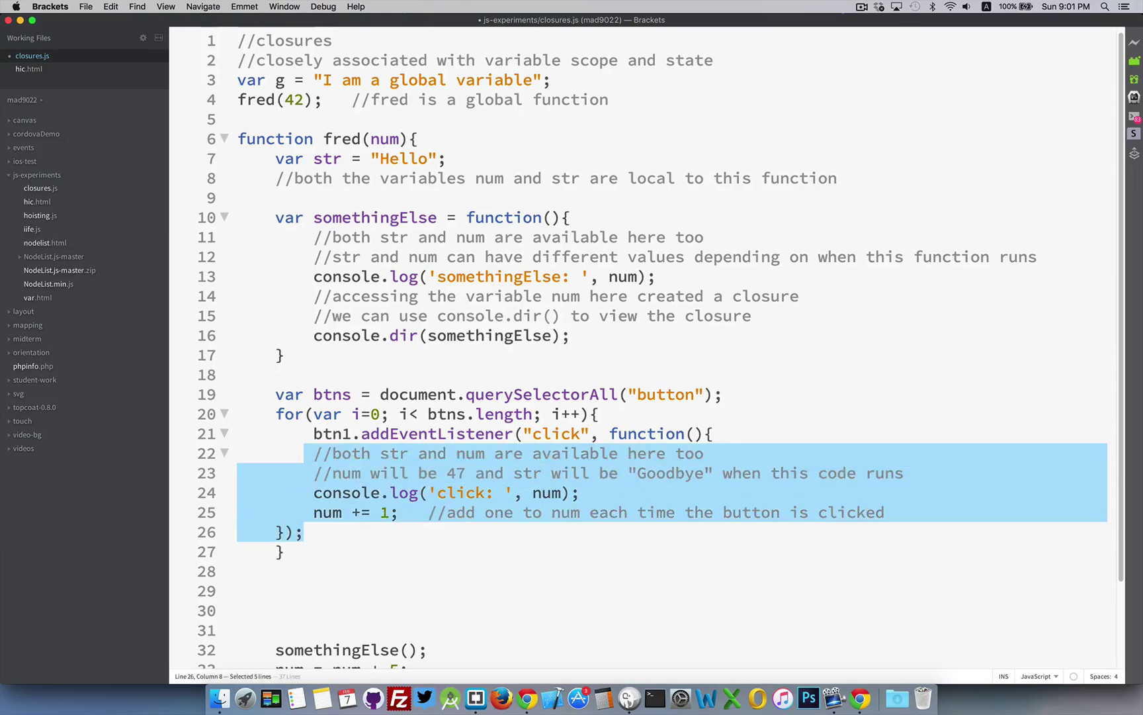
{"action": "key", "text": "Tab"}
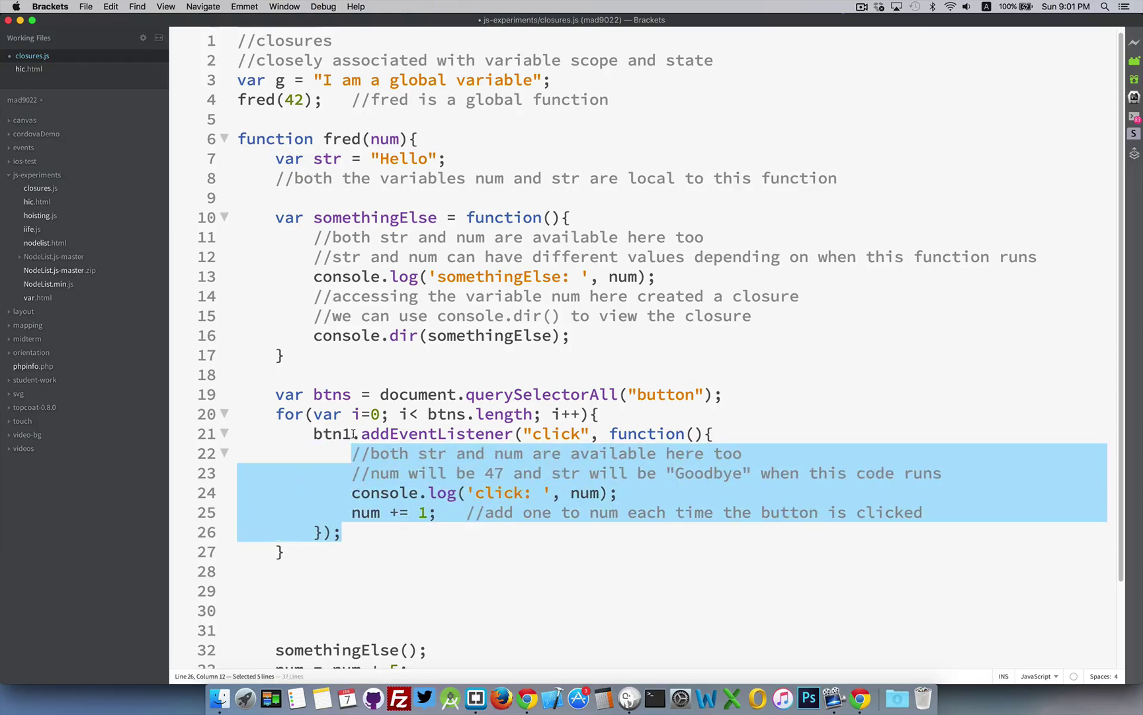
- Point the moved listener at btns[i], make console.log print i, and save
{"action": "left_click", "coordinate": [351, 433]}
{"action": "key", "text": "BackSpace"}
{"action": "type", "text": "s["}
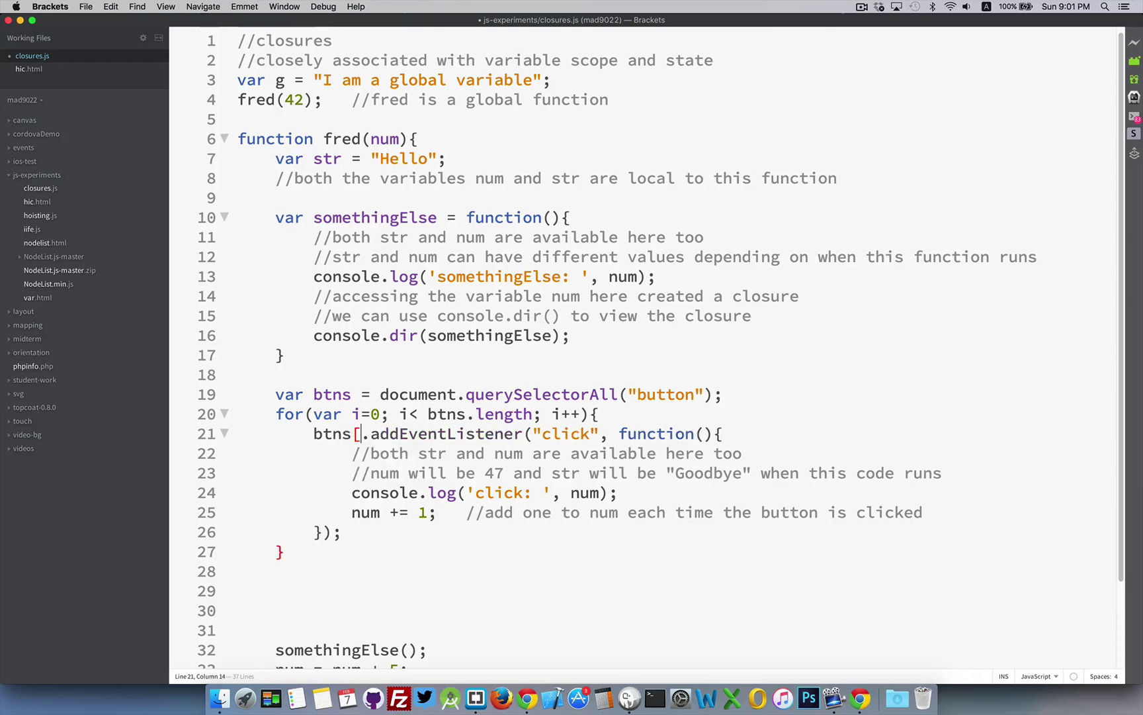
{"action": "type", "text": "i]"}
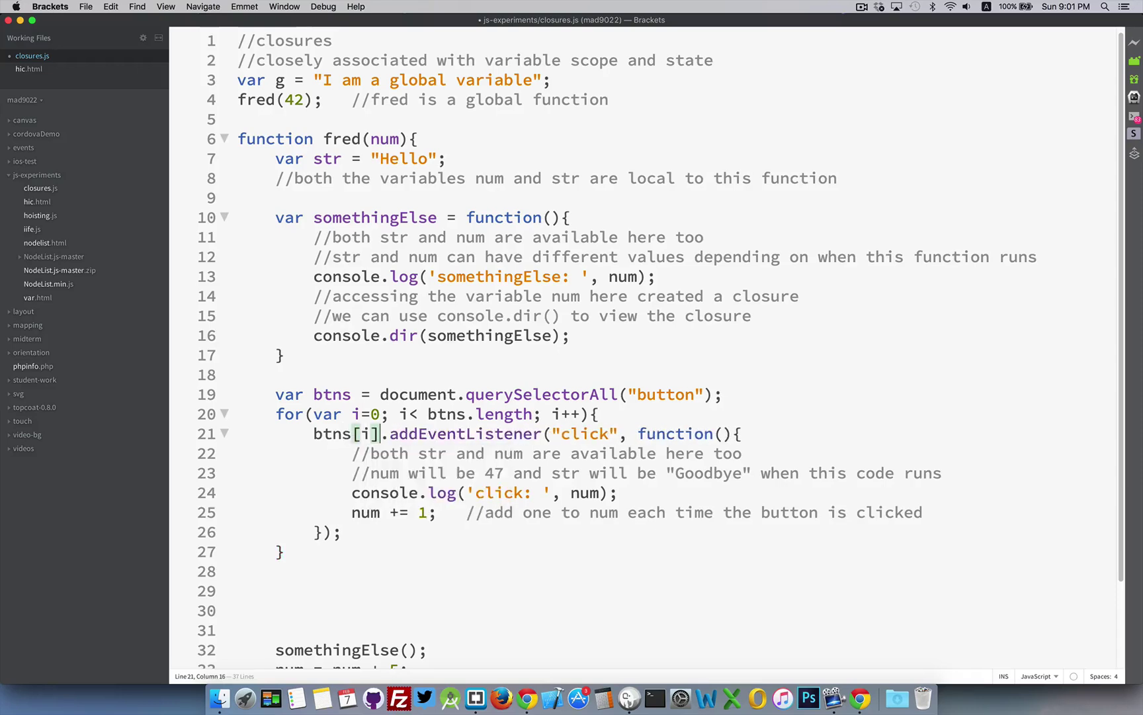
{"action": "left_click", "coordinate": [648, 495]}
{"action": "key", "text": "super+s"}
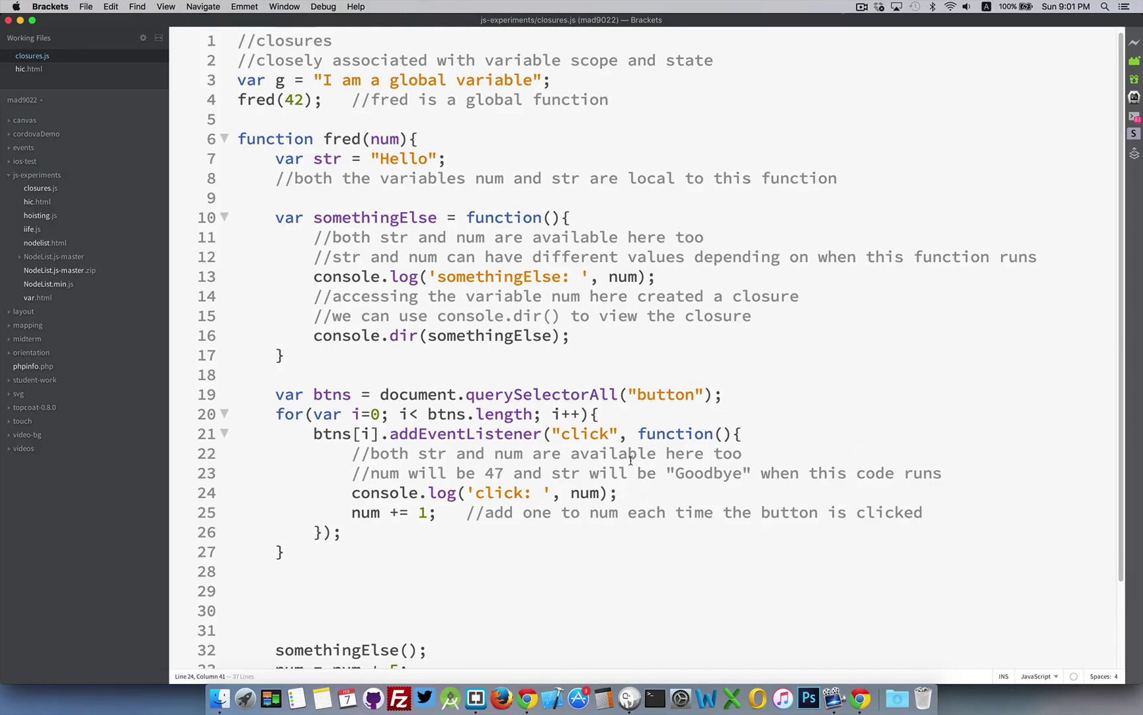
{"action": "double_click", "coordinate": [583, 493]}
{"action": "type", "text": "i"}
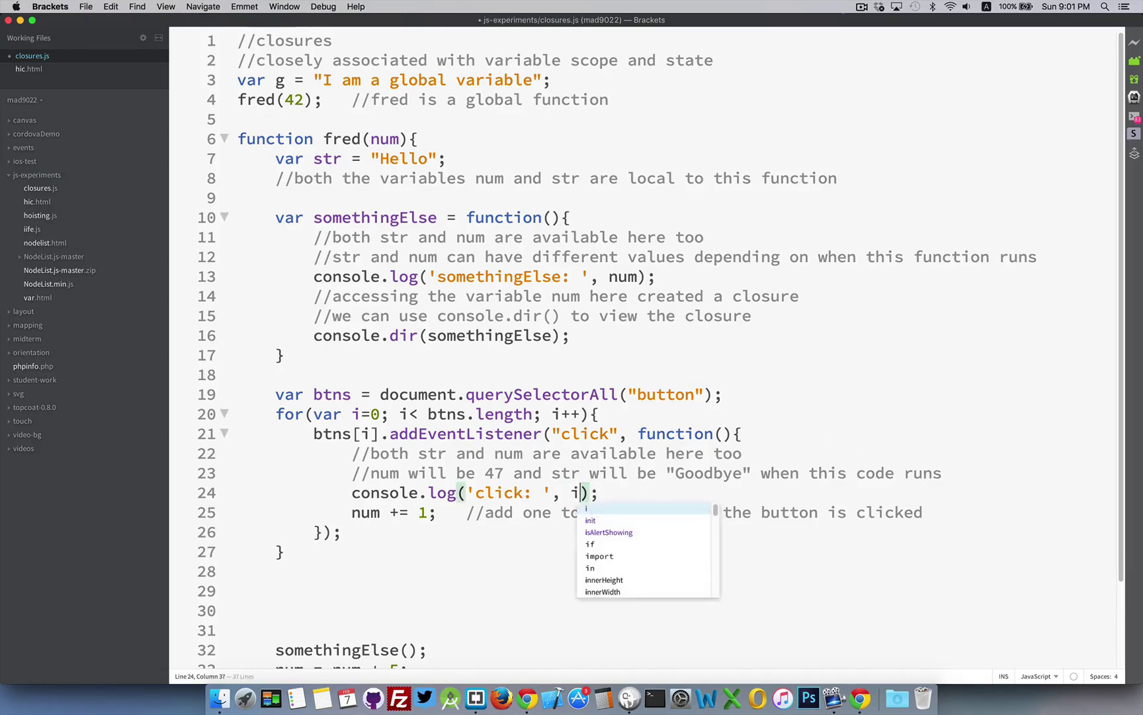
{"action": "left_click", "coordinate": [617, 495]}
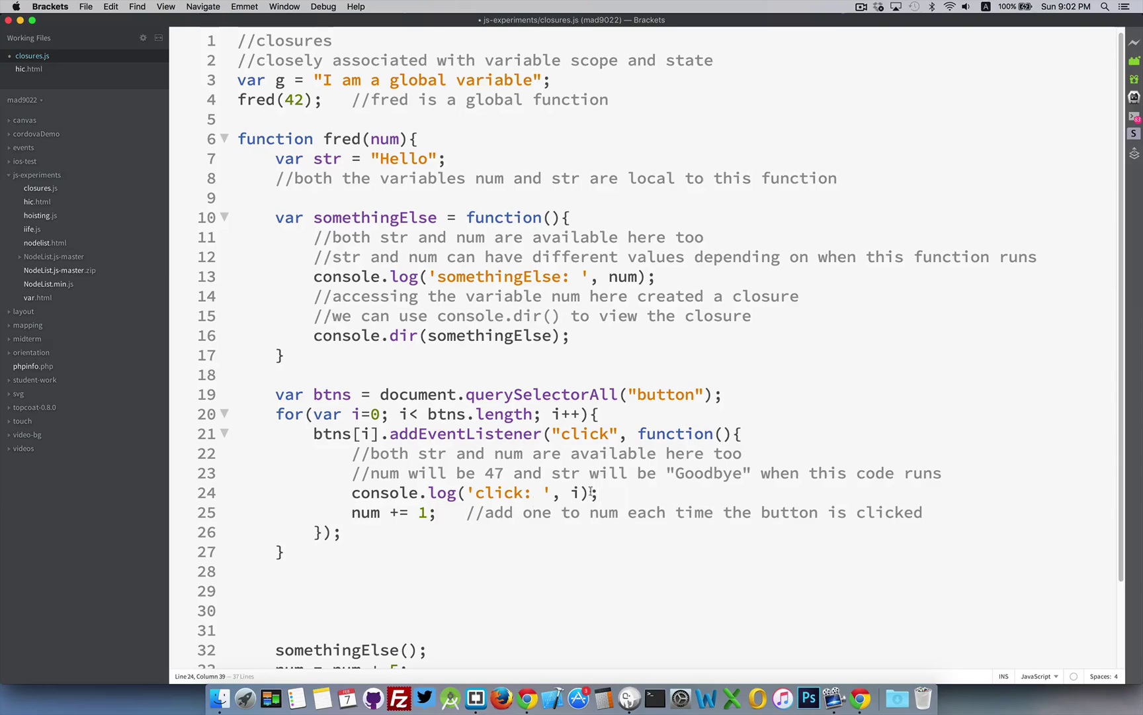
- Delete the num += 1 line and the two comment lines inside the listener
{"action": "triple_click", "coordinate": [932, 513]}
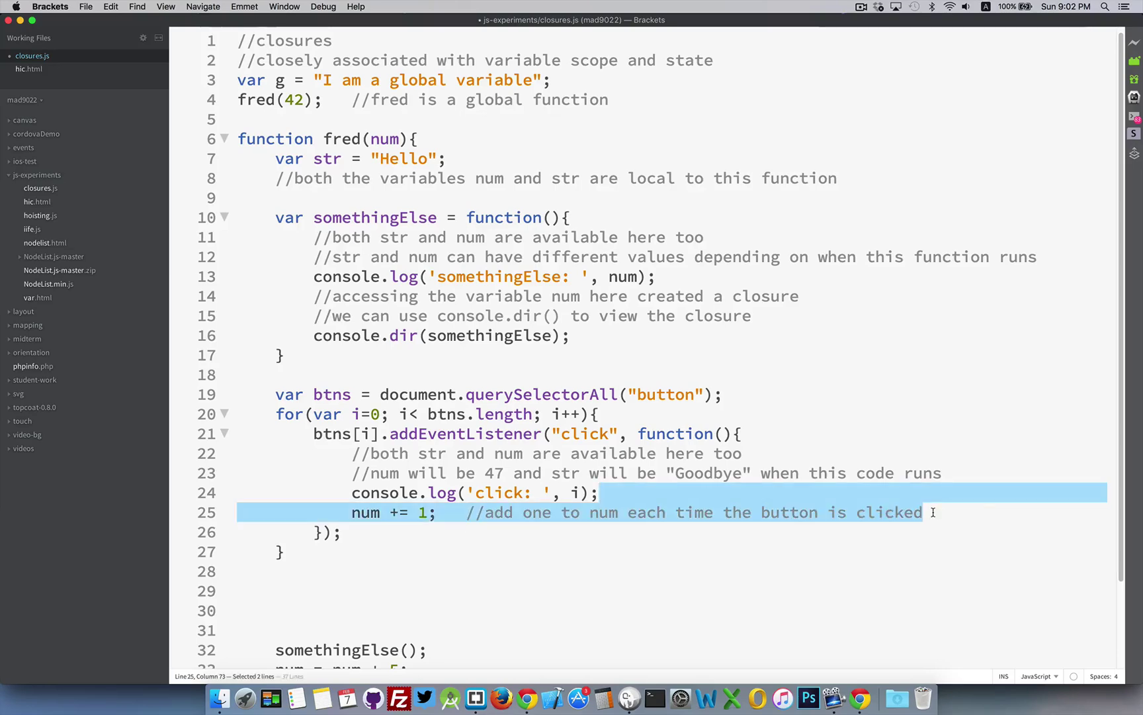
{"action": "key", "text": "BackSpace"}
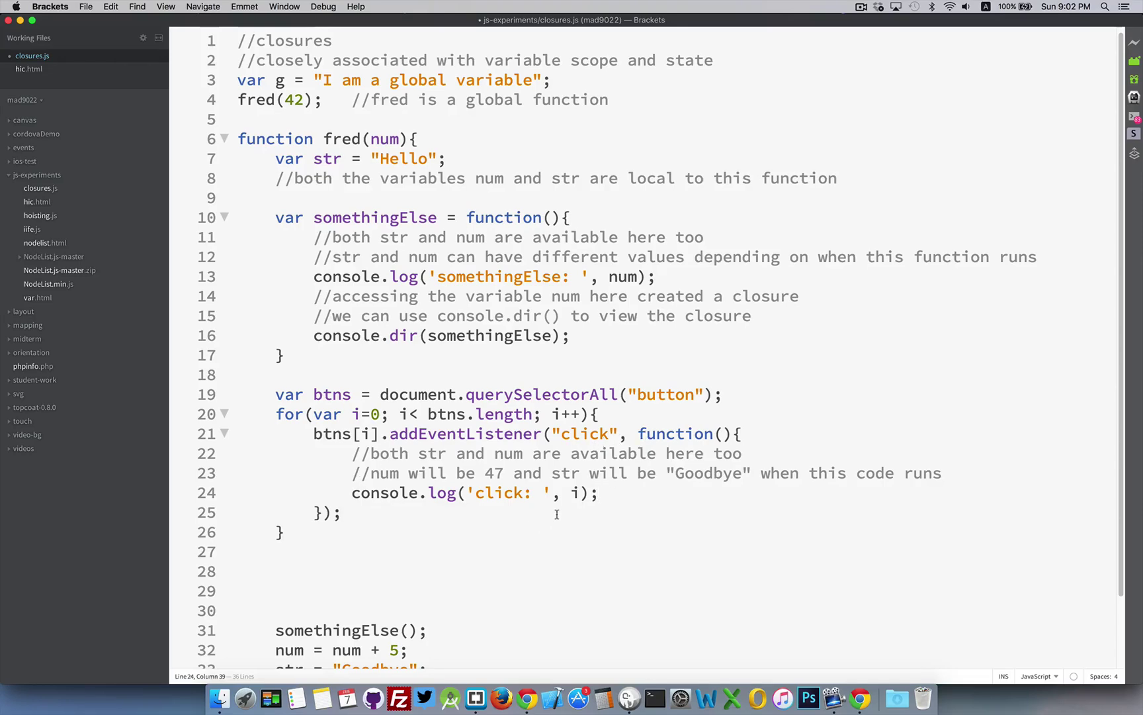
{"action": "double_click", "coordinate": [574, 492]}
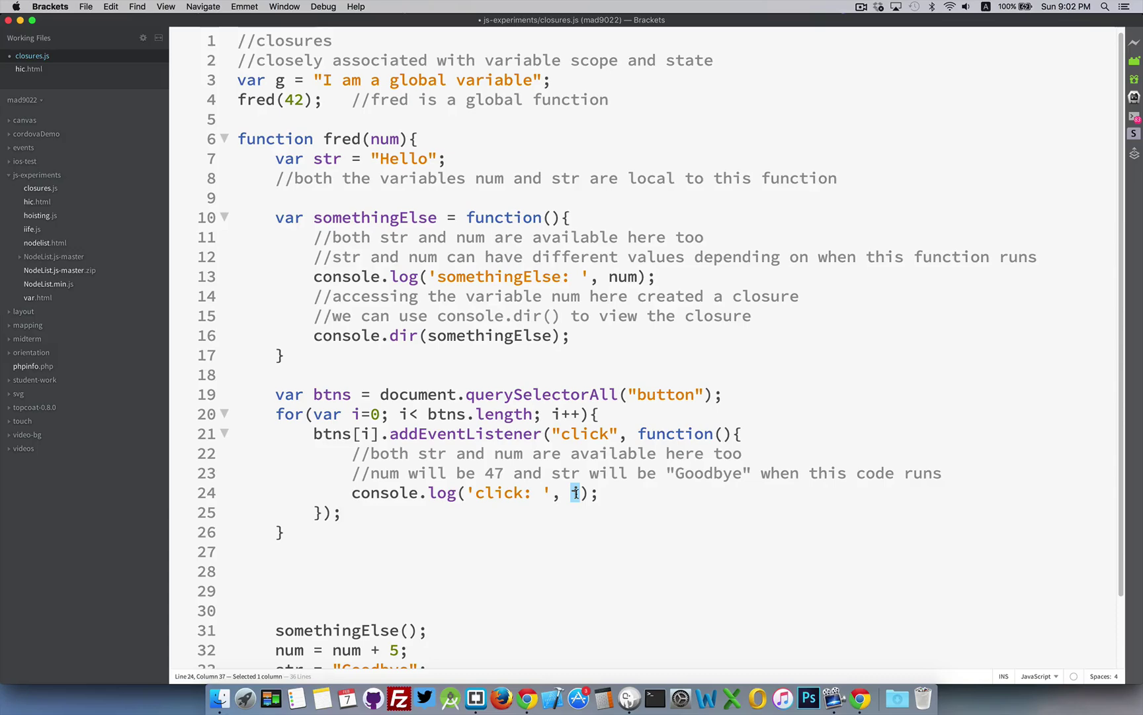
{"action": "left_click", "coordinate": [765, 434]}
{"action": "left_click_drag", "start_coordinate": [765, 435], "coordinate": [944, 475]}
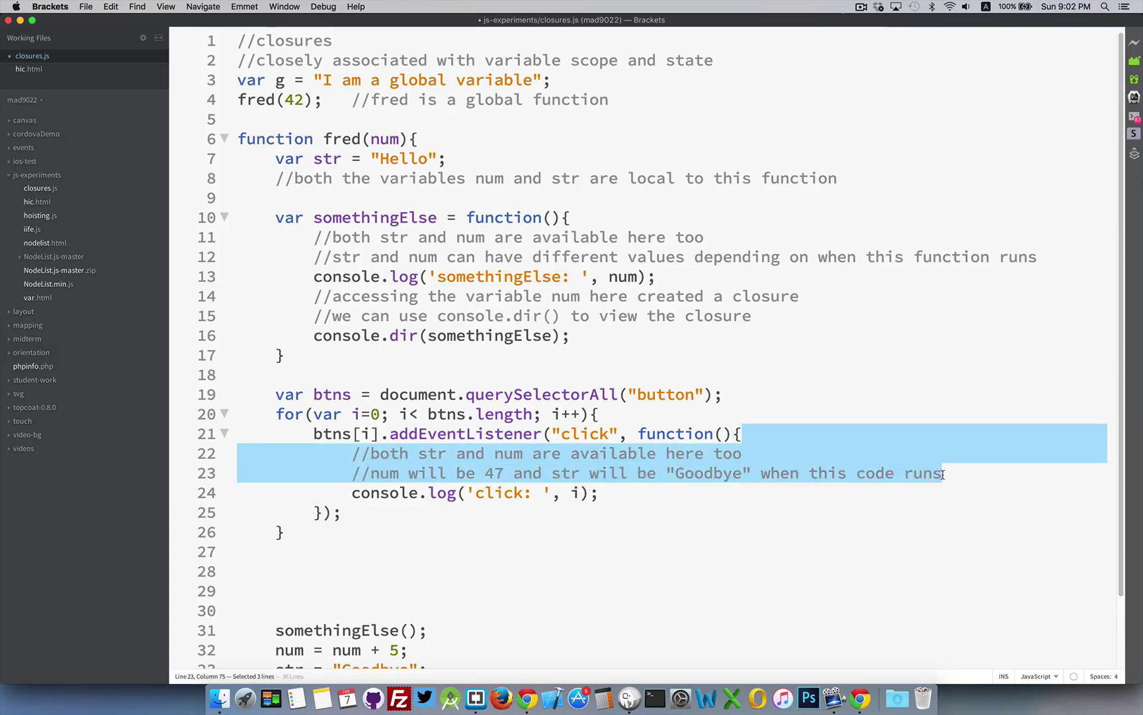
{"action": "key", "text": "Delete"}
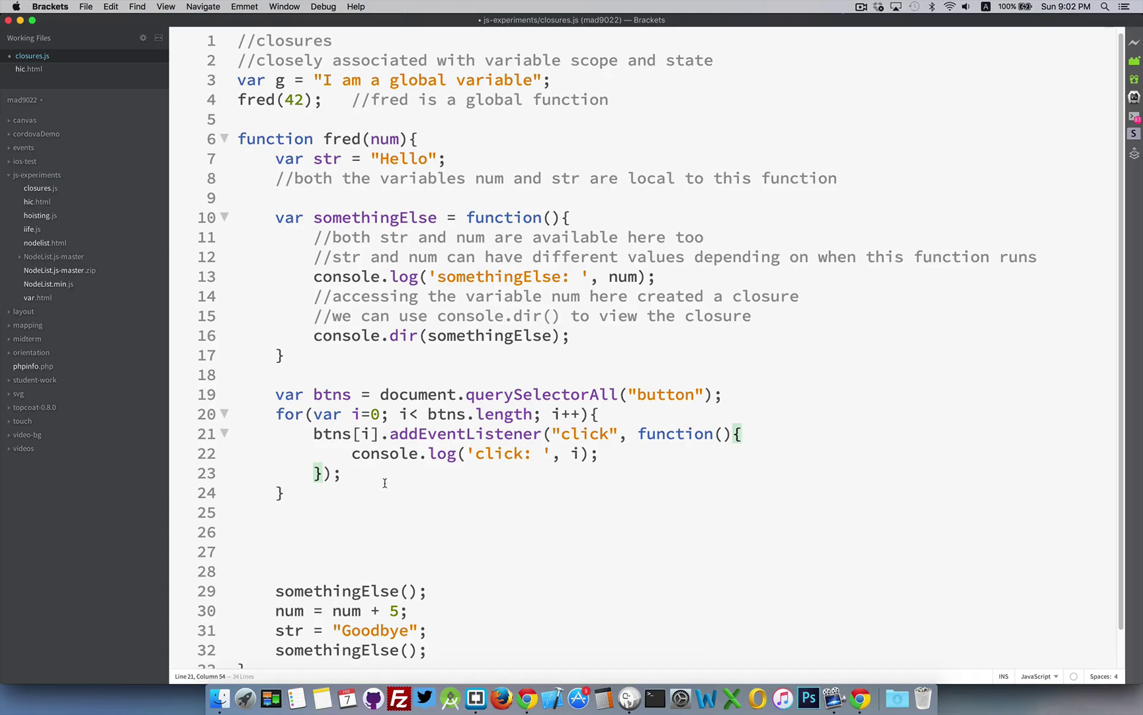
- Save, comment out console.log on line 13 and console.dir on line 16, then save again
{"action": "left_click", "coordinate": [352, 494]}
{"action": "key", "text": "ctrl+s"}
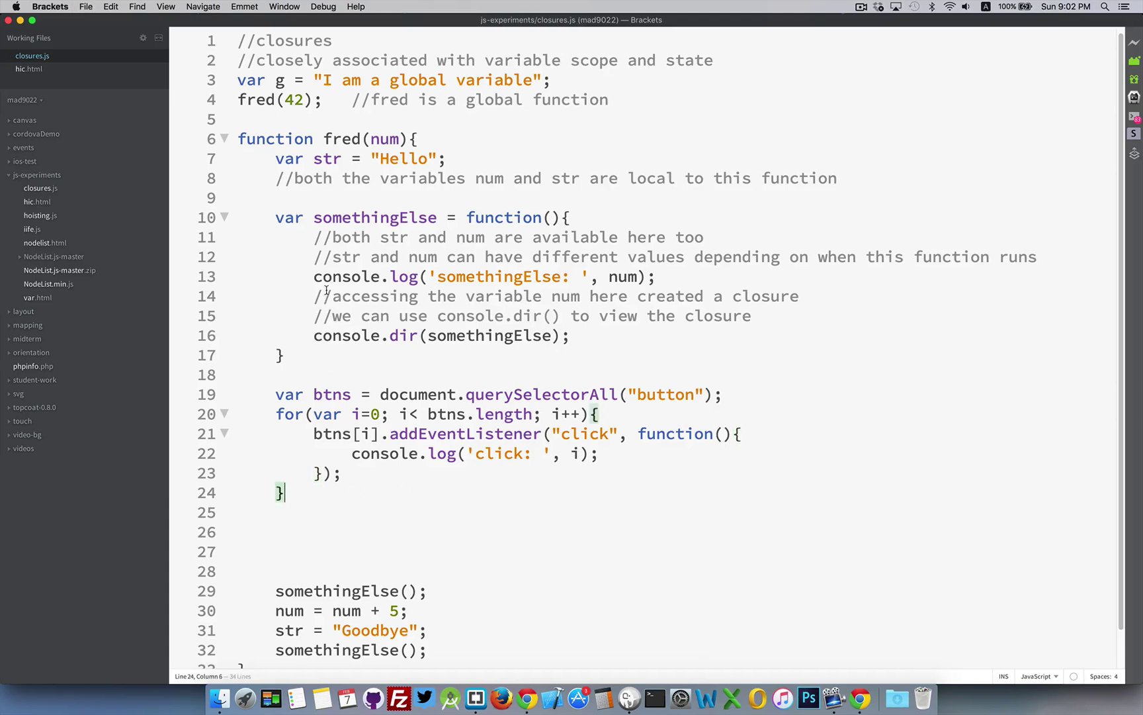
{"action": "left_click", "coordinate": [310, 277]}
{"action": "type", "text": "//"}
{"action": "left_click", "coordinate": [323, 337]}
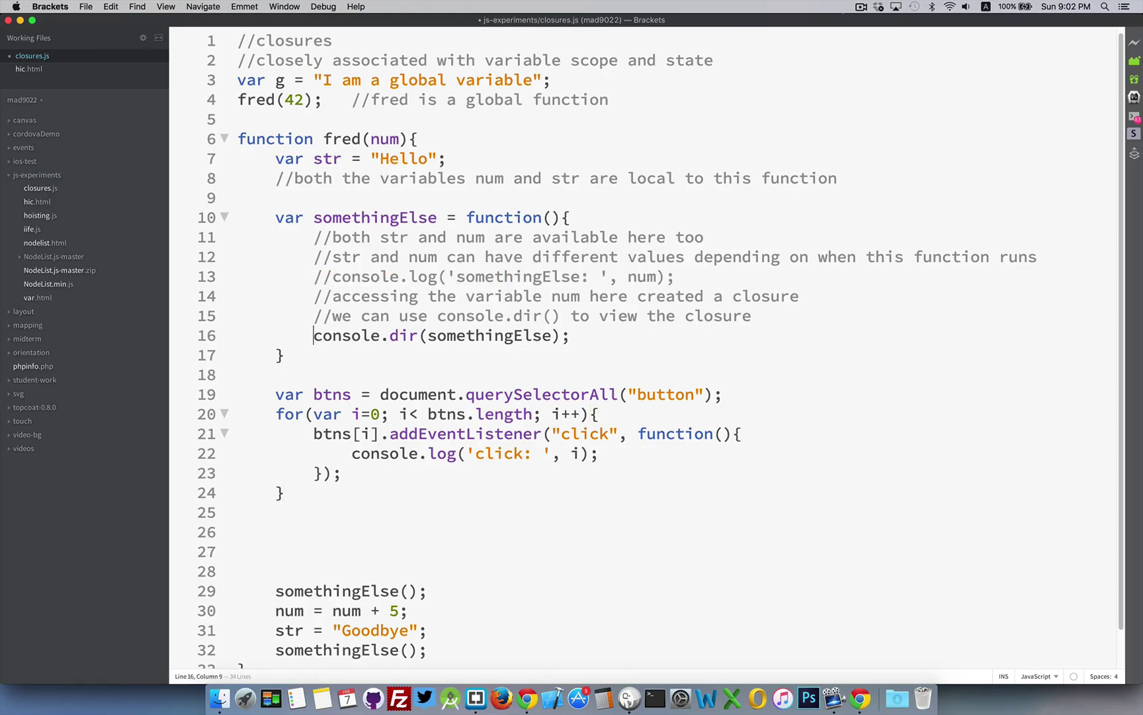
{"action": "type", "text": "//"}
{"action": "key", "text": "super+s"}
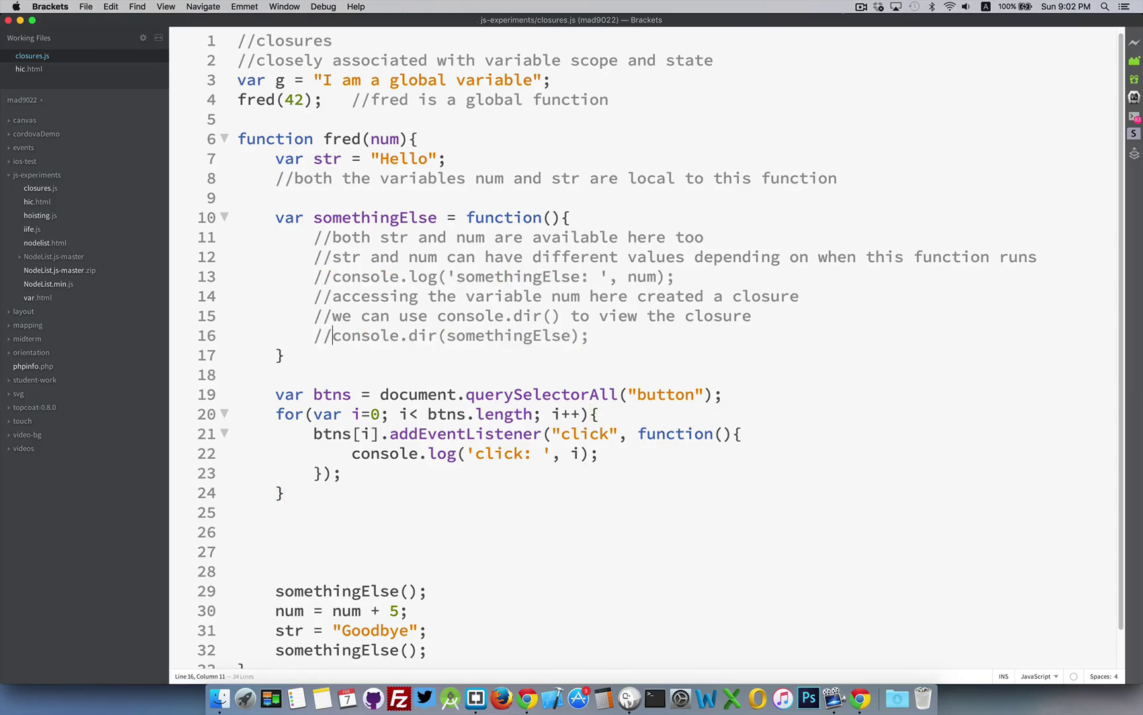
{"action": "key", "text": "super+Tab"}
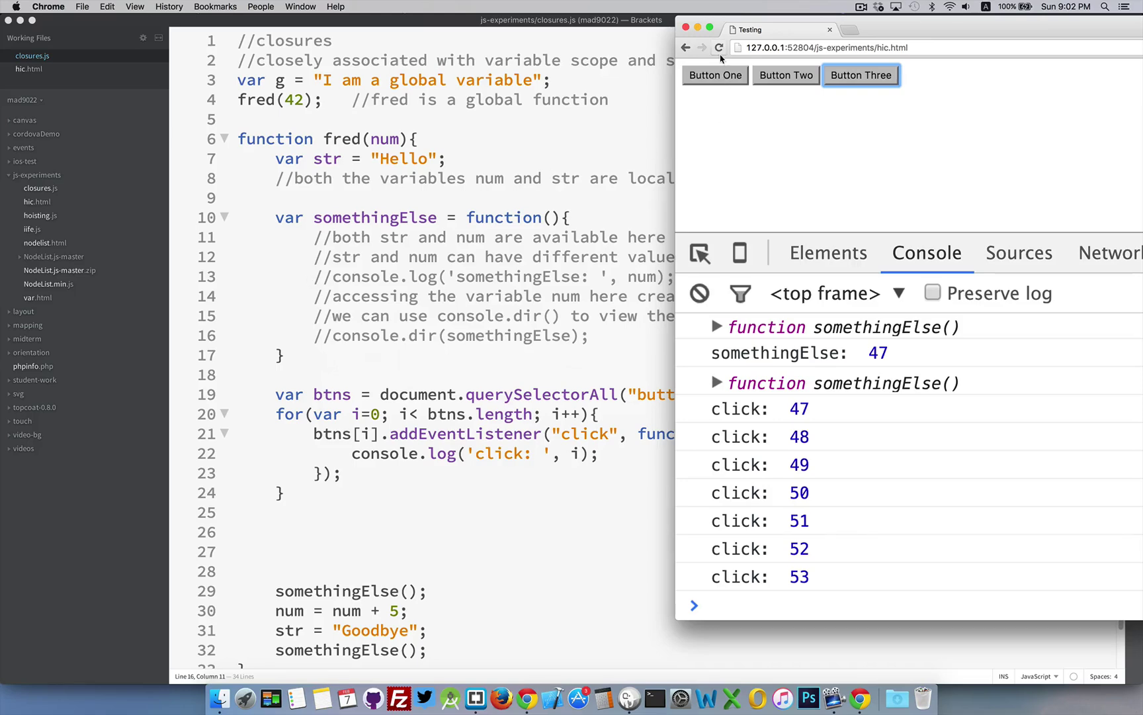
- Reload the test page and click Buttons Three, Two and One, each logging click: 3
{"action": "left_click", "coordinate": [719, 47]}
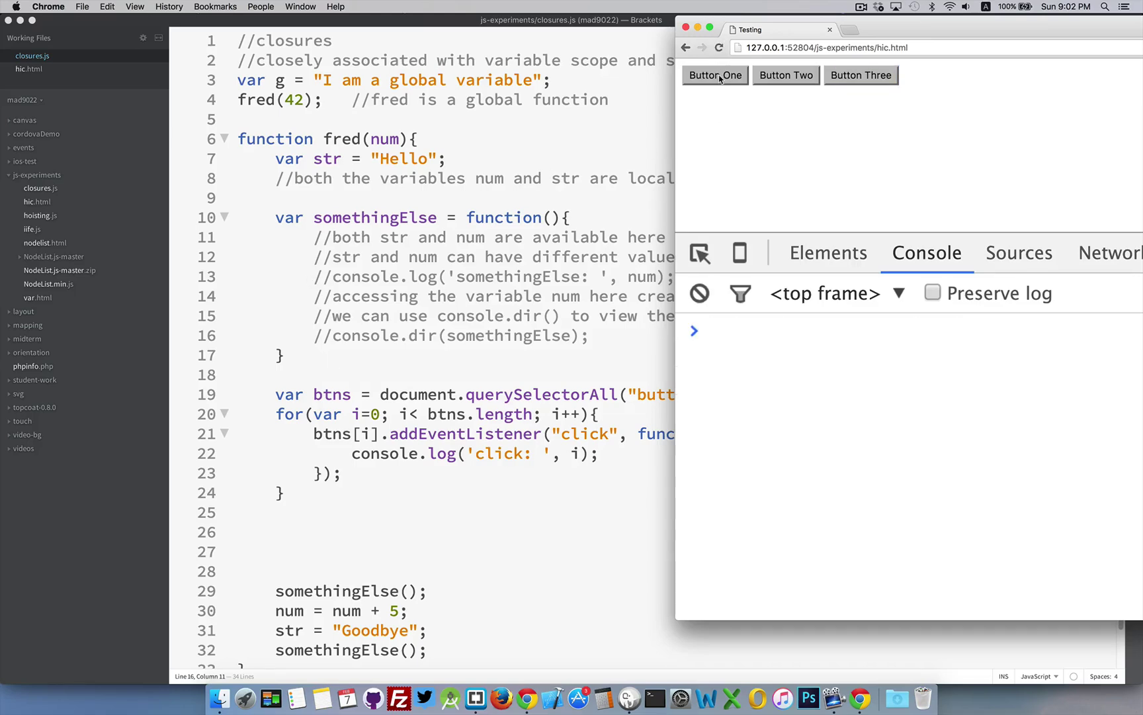
{"action": "left_click", "coordinate": [875, 78]}
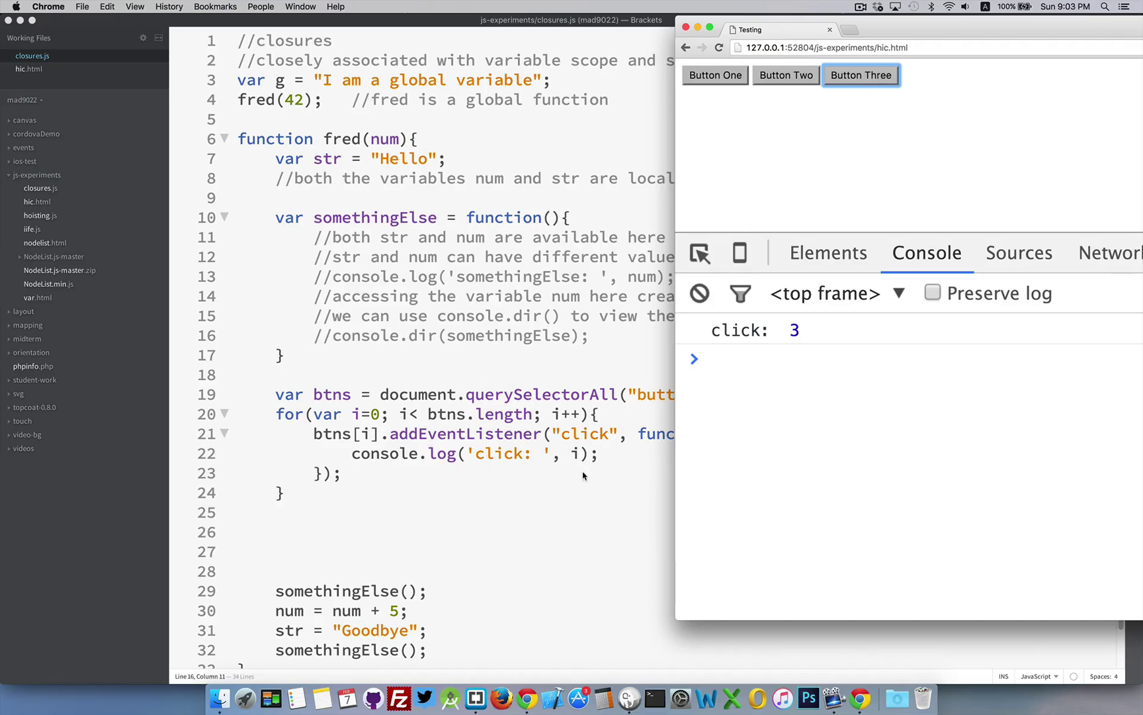
{"action": "left_click", "coordinate": [790, 81]}
{"action": "left_click", "coordinate": [790, 80]}
{"action": "left_click", "coordinate": [720, 83]}
{"action": "left_click", "coordinate": [719, 84]}
{"action": "left_click", "coordinate": [720, 82]}
- Keep clicking Buttons Two and Three until click: 3 is counted 32 times
{"action": "left_click", "coordinate": [719, 79]}
{"action": "left_click", "coordinate": [720, 78]}
{"action": "left_click", "coordinate": [801, 77]}
{"action": "left_click", "coordinate": [801, 77]}
{"action": "double_click", "coordinate": [801, 78]}
{"action": "left_click", "coordinate": [853, 78]}
{"action": "double_click", "coordinate": [854, 77]}
{"action": "left_click", "coordinate": [854, 78]}
{"action": "double_click", "coordinate": [854, 78]}
{"action": "left_click", "coordinate": [785, 79]}
{"action": "double_click", "coordinate": [785, 79]}
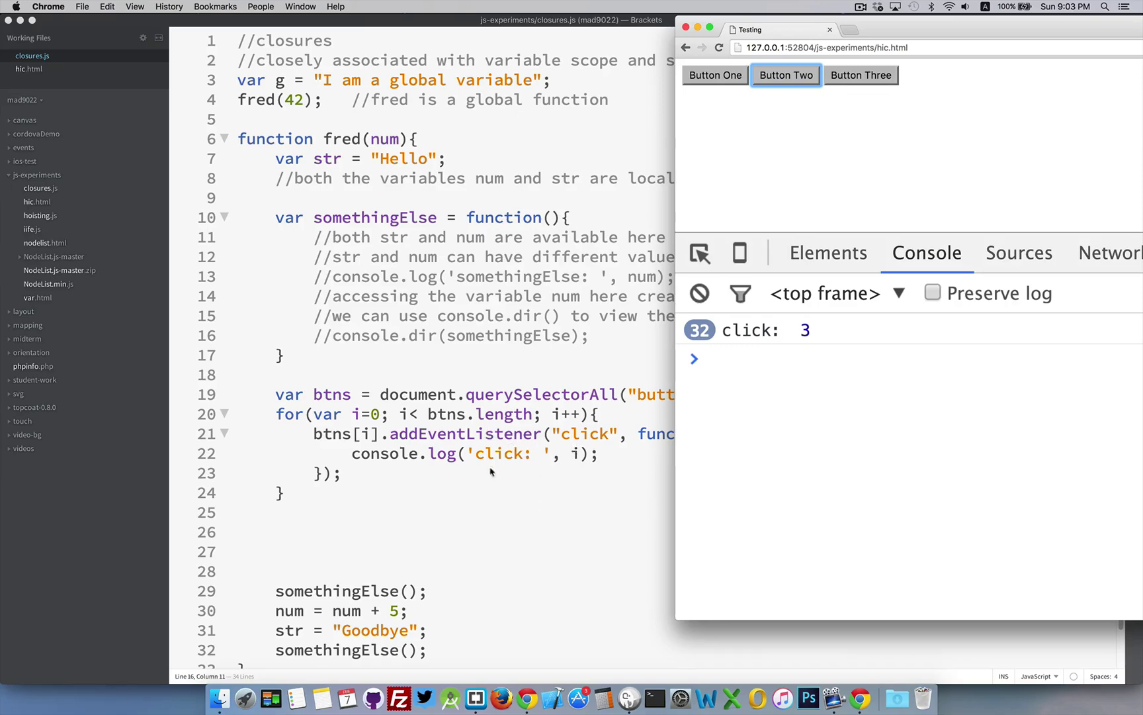
{"action": "key", "text": "super+Tab"}
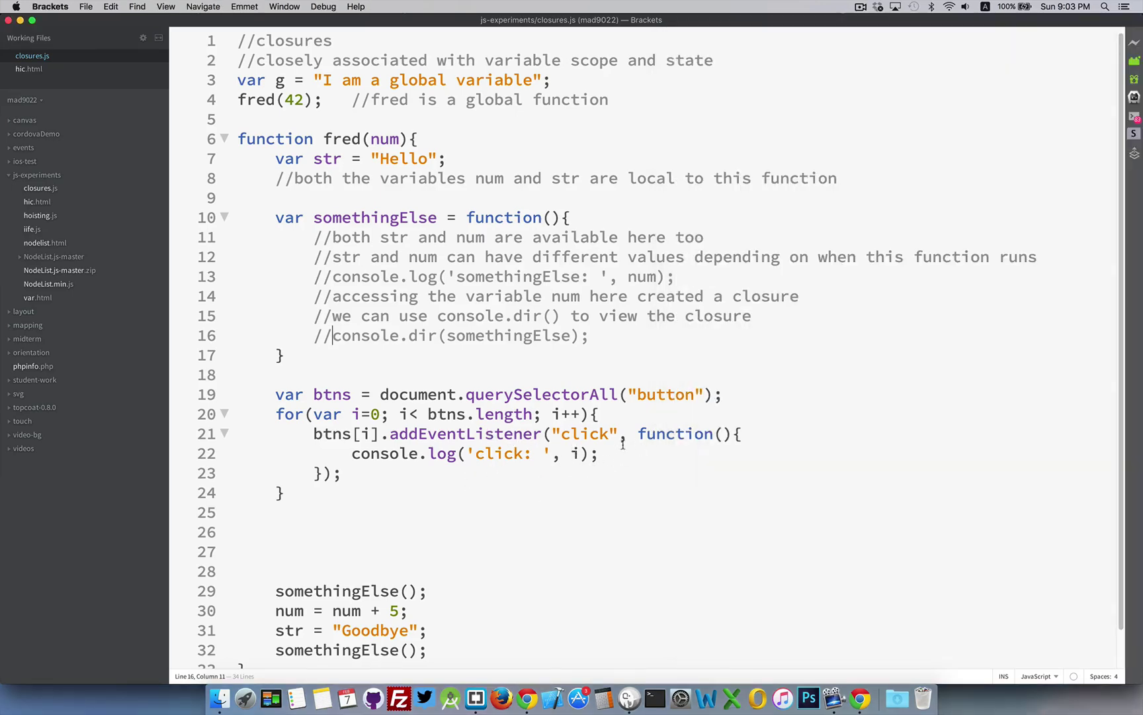
{"action": "left_click", "coordinate": [637, 434]}
{"action": "mouse_move", "coordinate": [636, 434]}
{"action": "left_mouse_down"}
{"action": "mouse_move", "coordinate": [636, 462]}
{"action": "mouse_move", "coordinate": [322, 474]}
{"action": "left_mouse_up"}
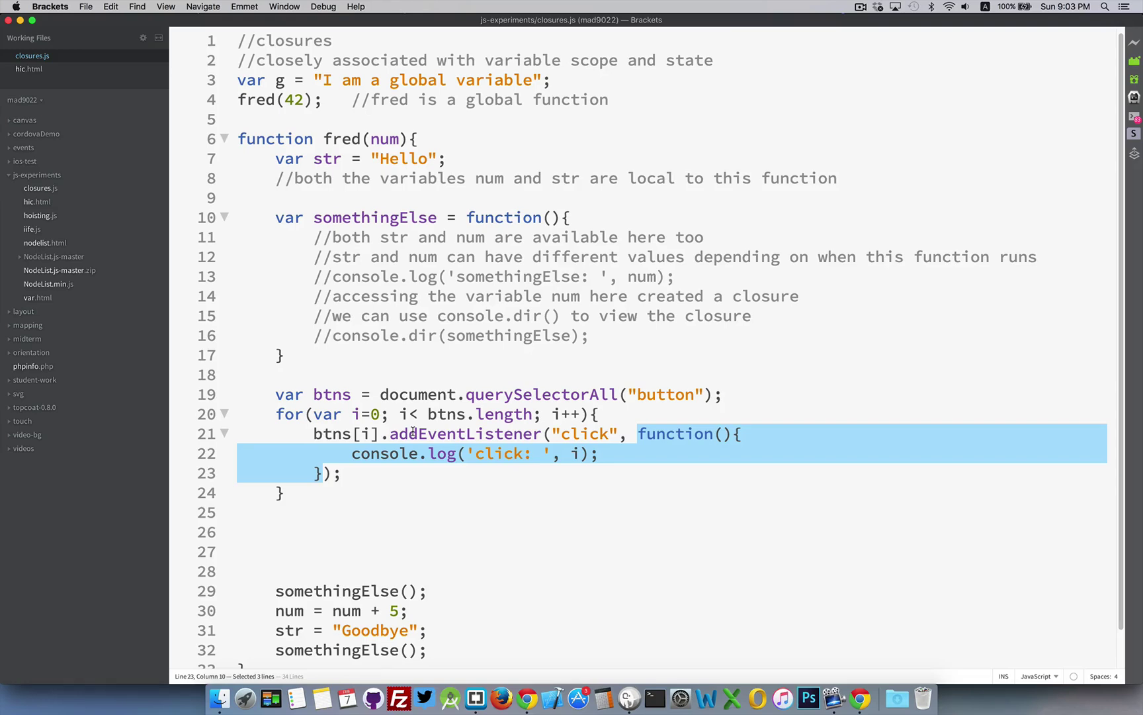
{"action": "key", "text": "super+Tab"}
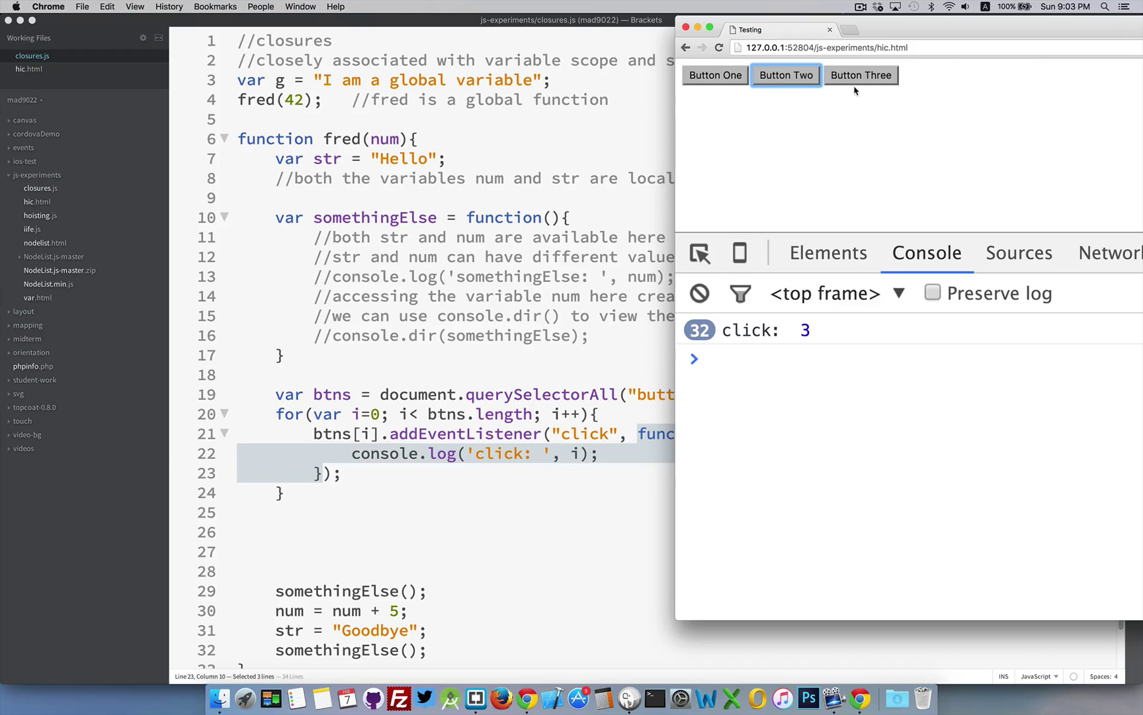
{"action": "key", "text": "super+Tab"}
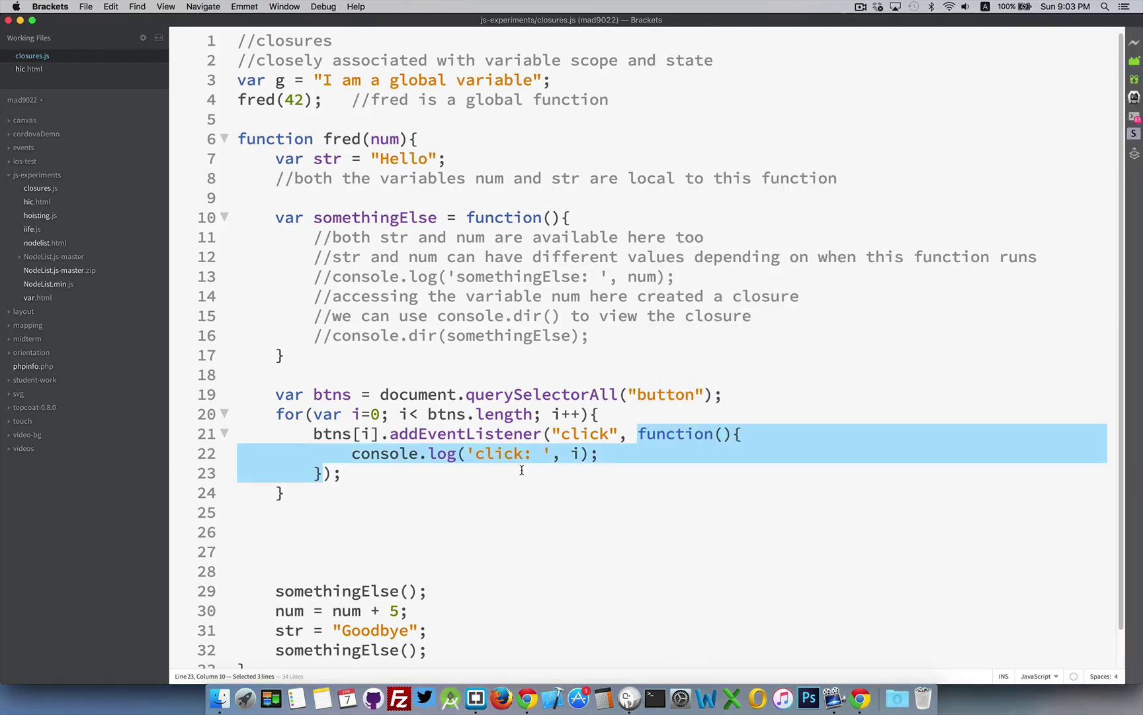
{"action": "left_click", "coordinate": [539, 475]}
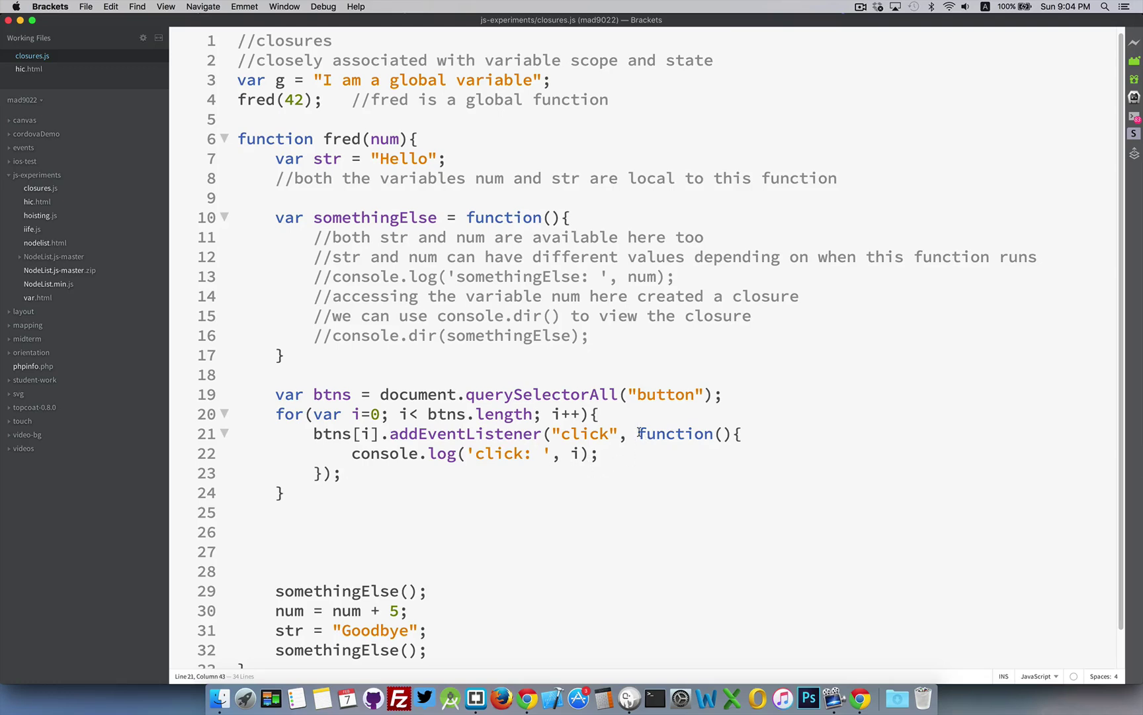
{"action": "type", "text": "("}
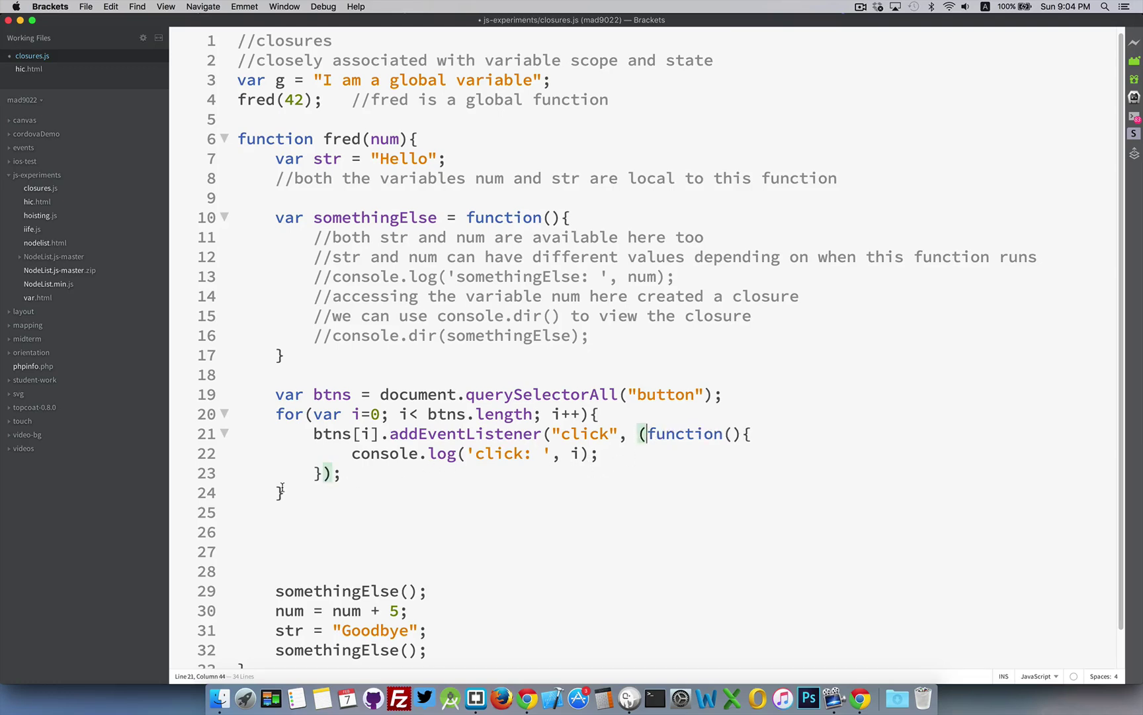
- Wrap the click handler in parentheses and invoke it right after its closing brace
{"action": "left_click", "coordinate": [323, 474]}
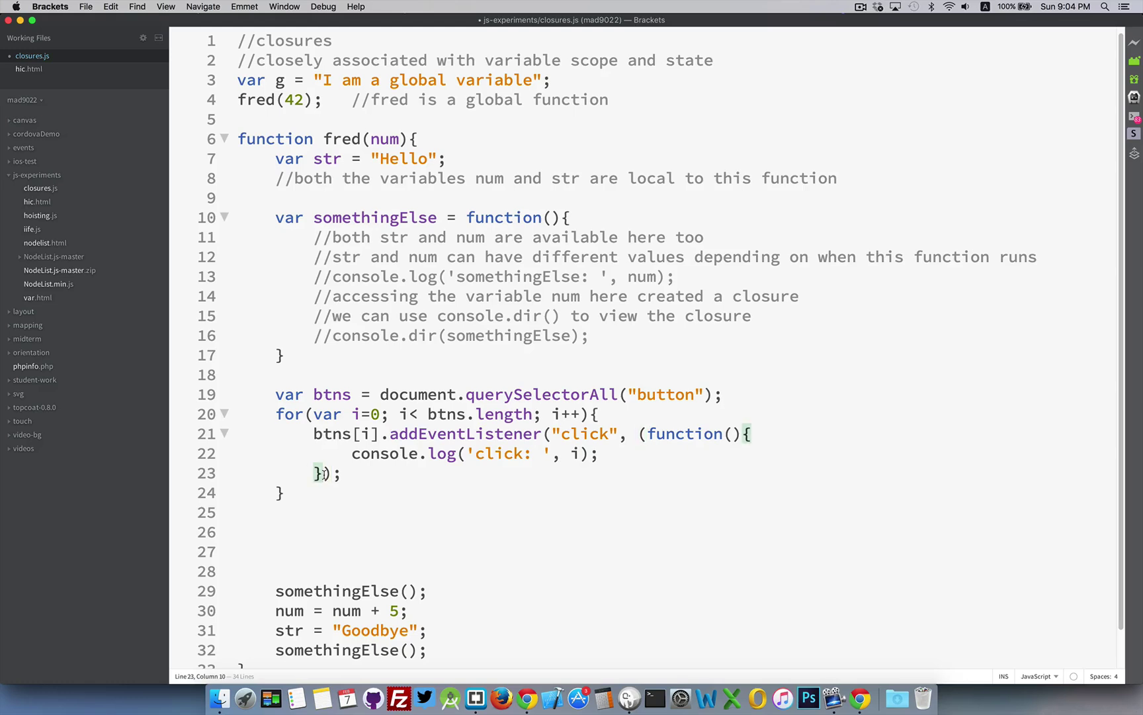
{"action": "type", "text": ")()"}
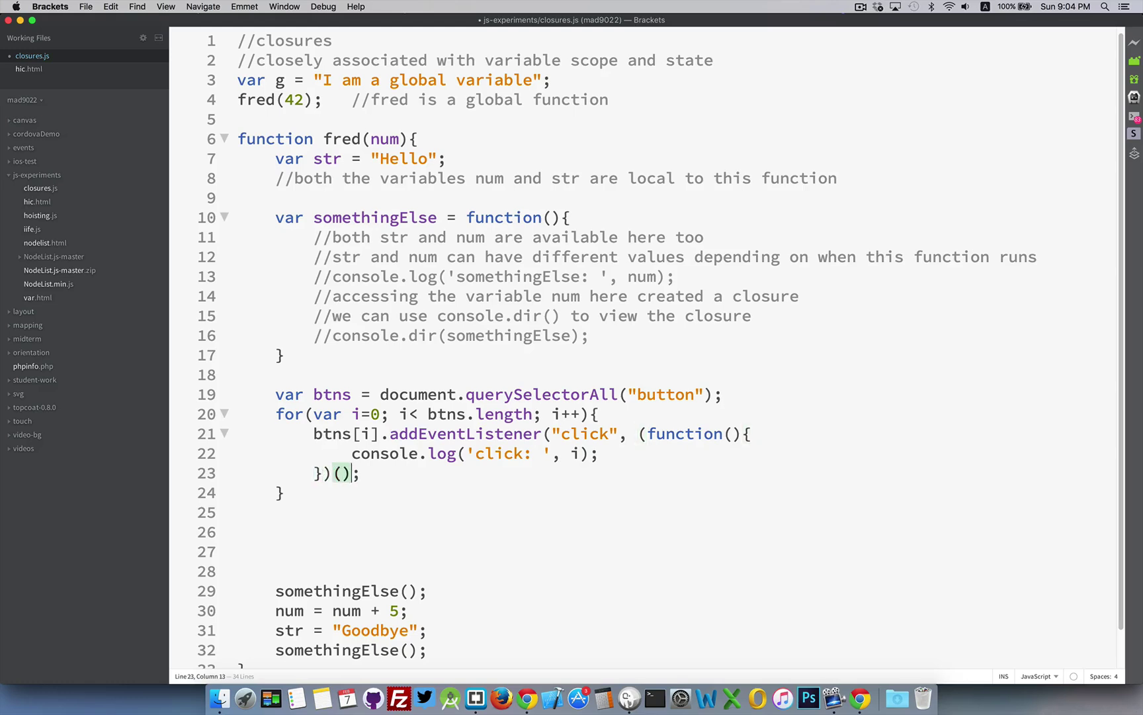
{"action": "key", "text": "Left"}
{"action": "key", "text": "BackSpace"}
{"action": "key", "text": "Right"}
{"action": "key", "text": "Right"}
{"action": "type", "text": ")"}
{"action": "key", "text": "BackSpace"}
{"action": "key", "text": "Left"}
{"action": "key", "text": "Left"}
{"action": "type", "text": ")"}
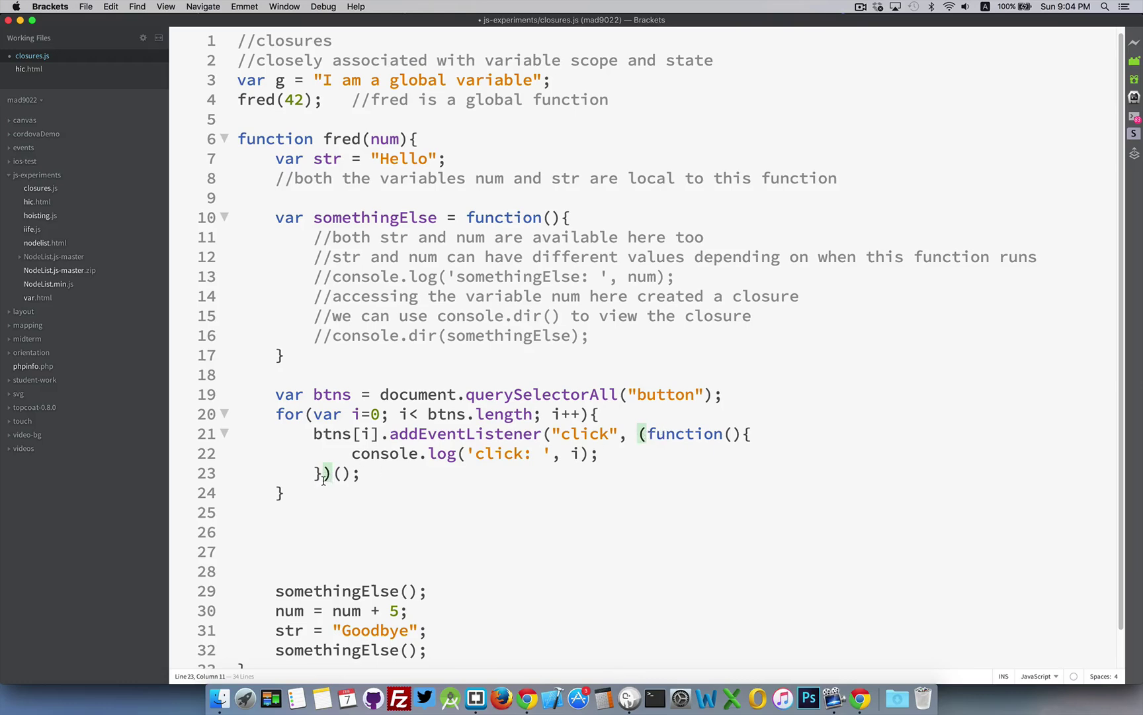
{"action": "left_click", "coordinate": [350, 473]}
{"action": "type", "text": ")"}
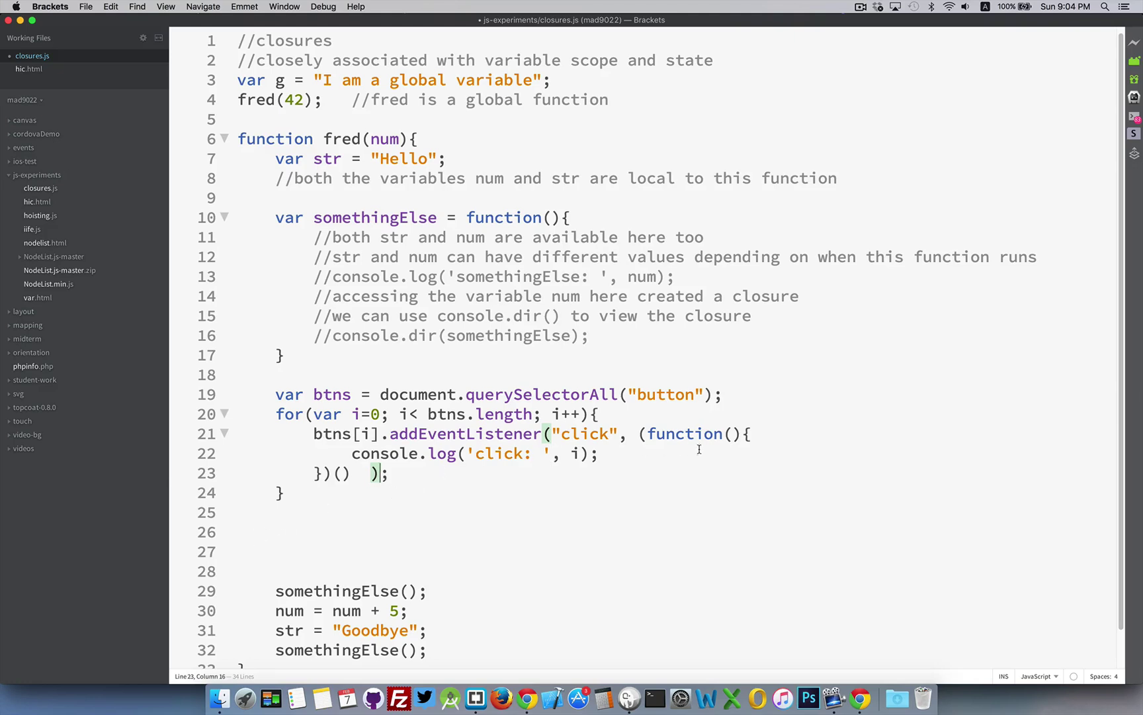
- Add a returned inner function around console.log and indent the log line inside it
{"action": "left_click", "coordinate": [763, 433]}
{"action": "key", "text": "Return"}
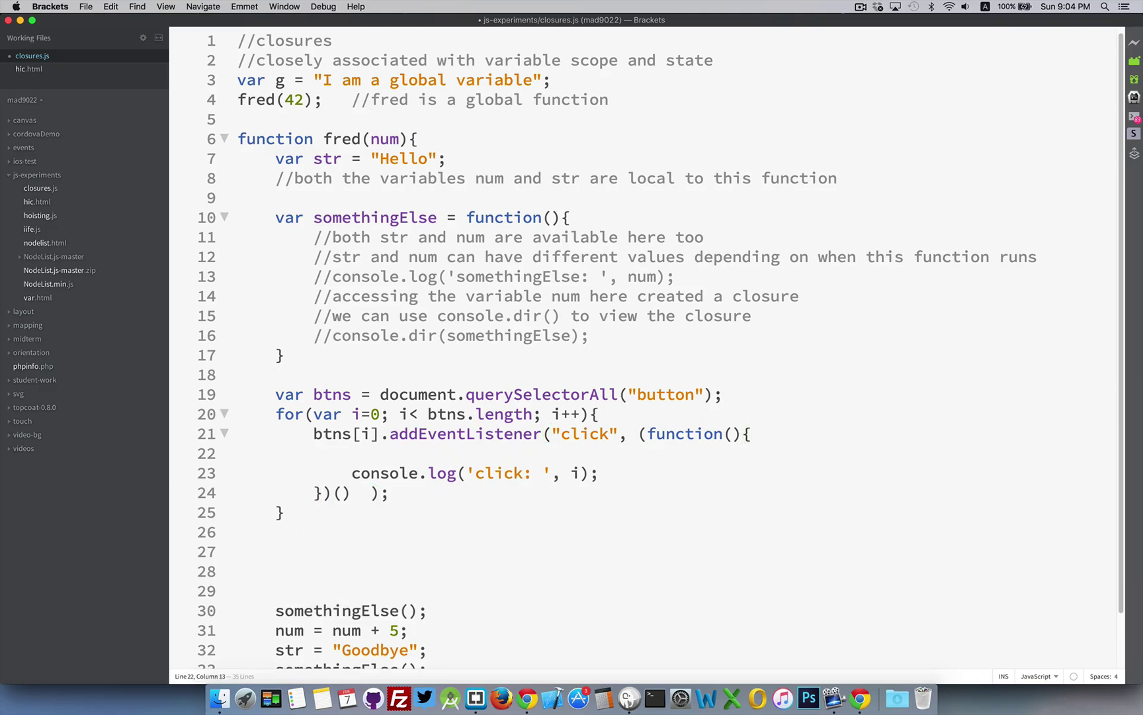
{"action": "type", "text": "return function(){"}
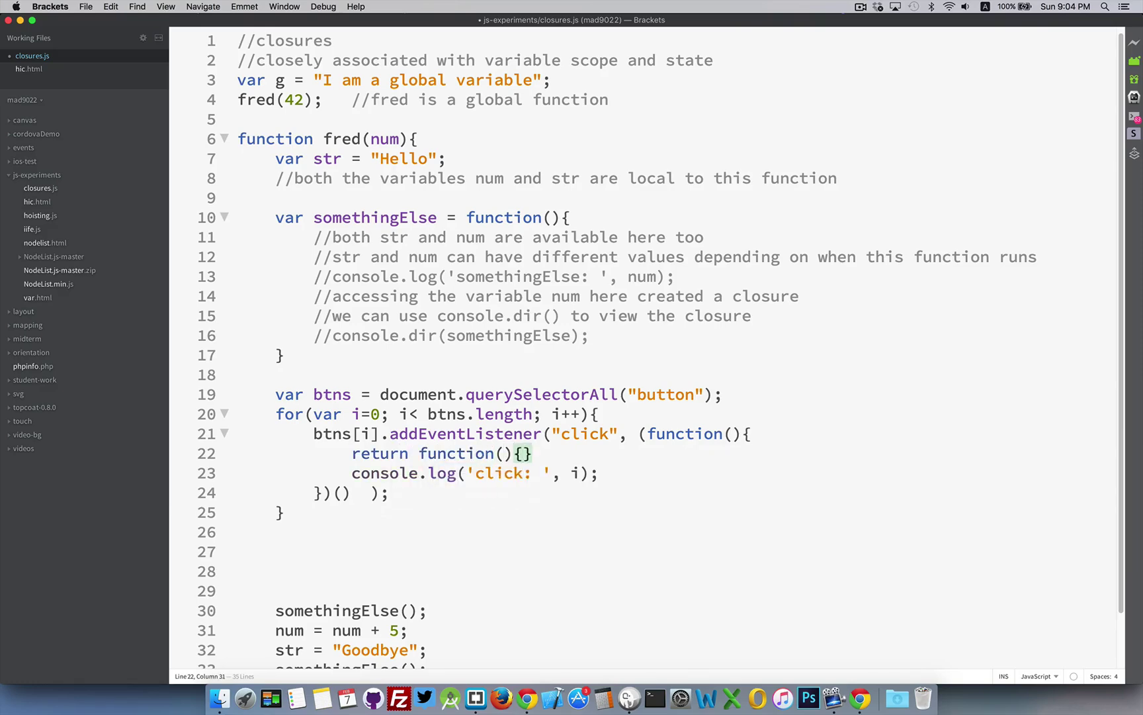
{"action": "key", "text": "Delete"}
{"action": "left_click", "coordinate": [637, 475]}
{"action": "key", "text": "Return"}
{"action": "type", "text": "}"}
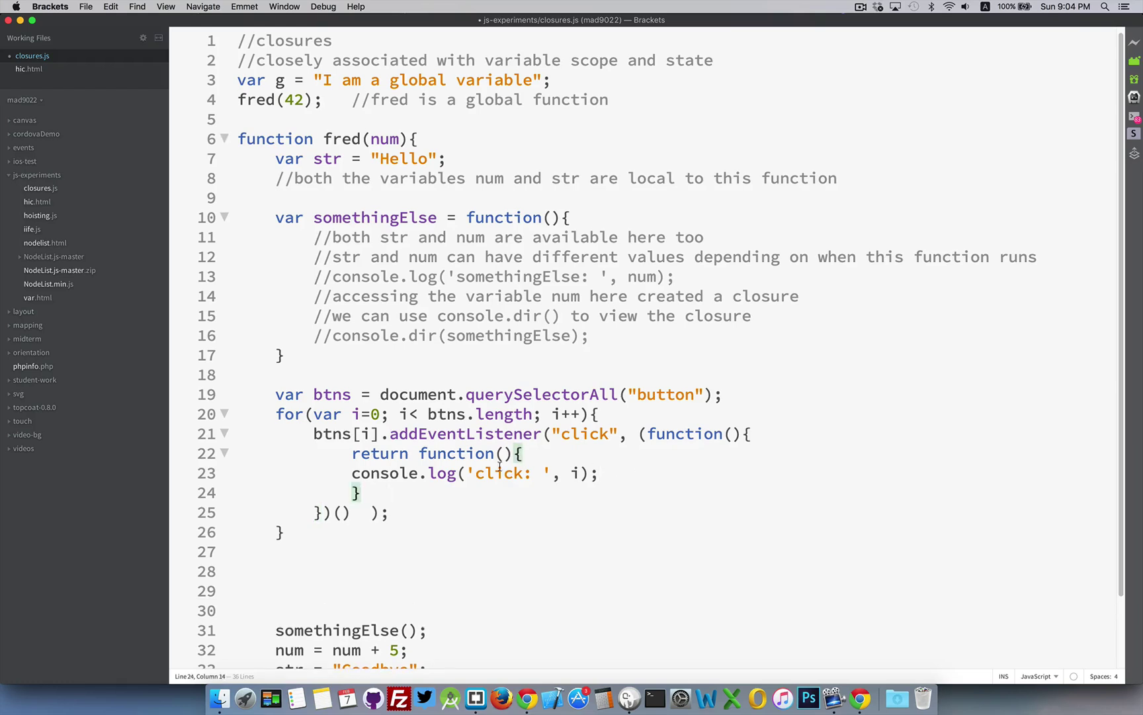
{"action": "left_click", "coordinate": [353, 473]}
{"action": "key", "text": "Tab"}
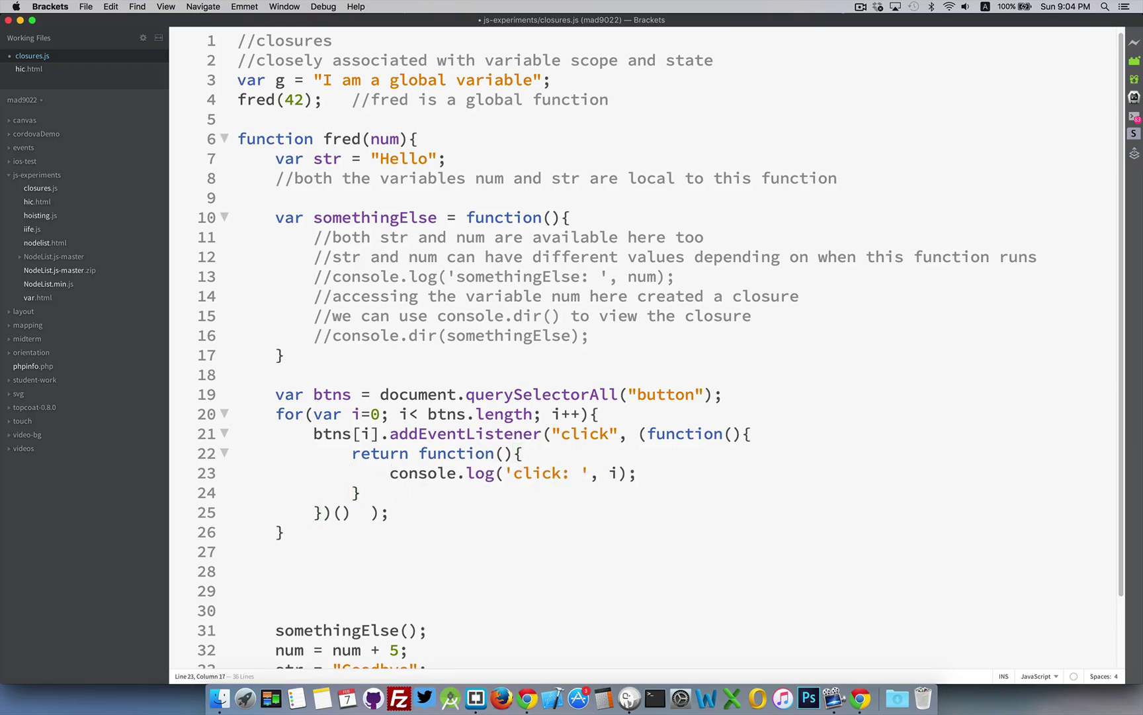
{"action": "key", "text": "Down"}
- Change console.log on line 23 to log x instead of i, then select parameter x
{"action": "left_click", "coordinate": [343, 514]}
{"action": "type", "text": "i"}
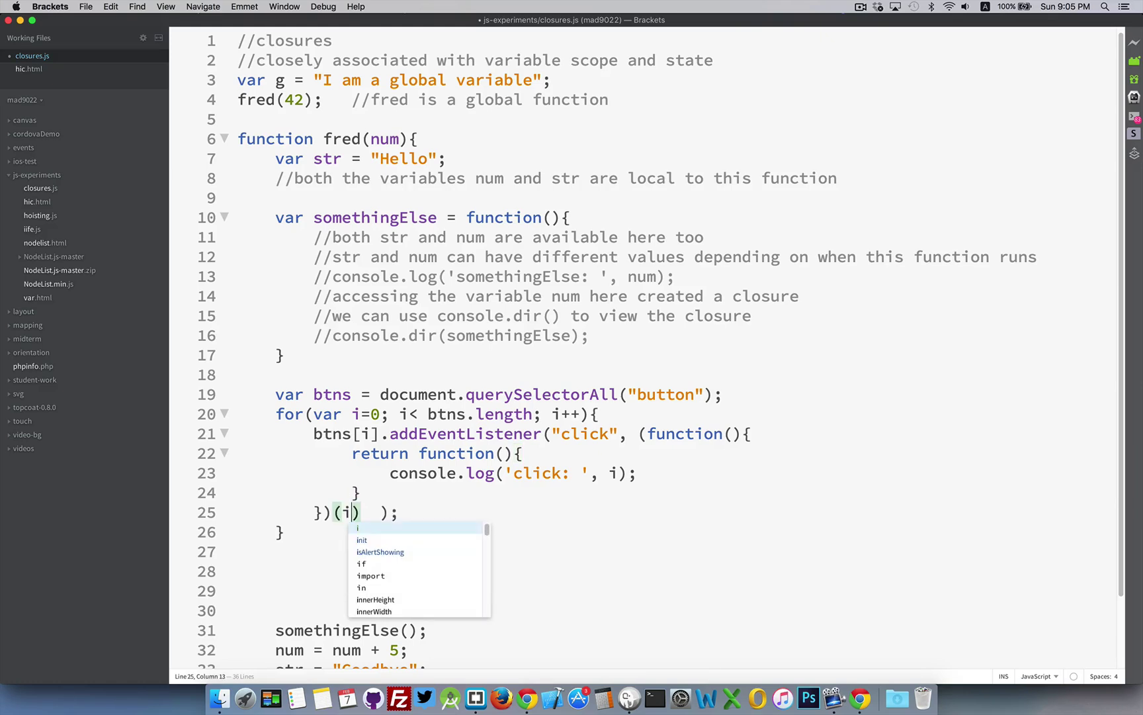
{"action": "left_click", "coordinate": [734, 433]}
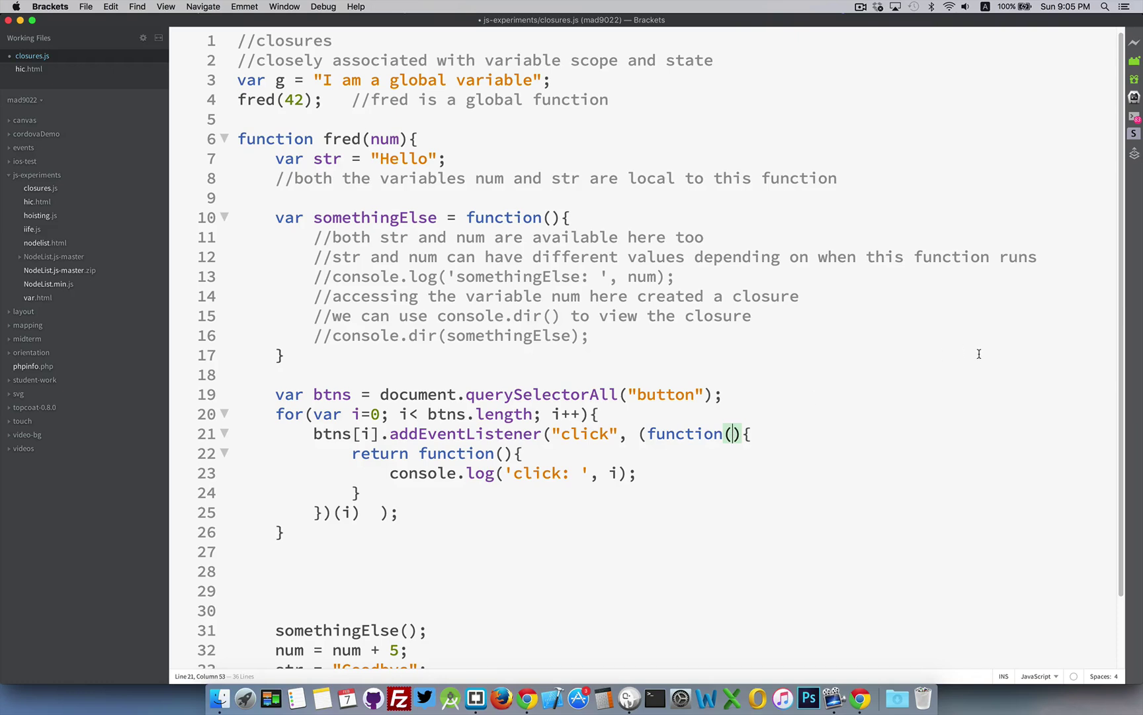
{"action": "type", "text": "x"}
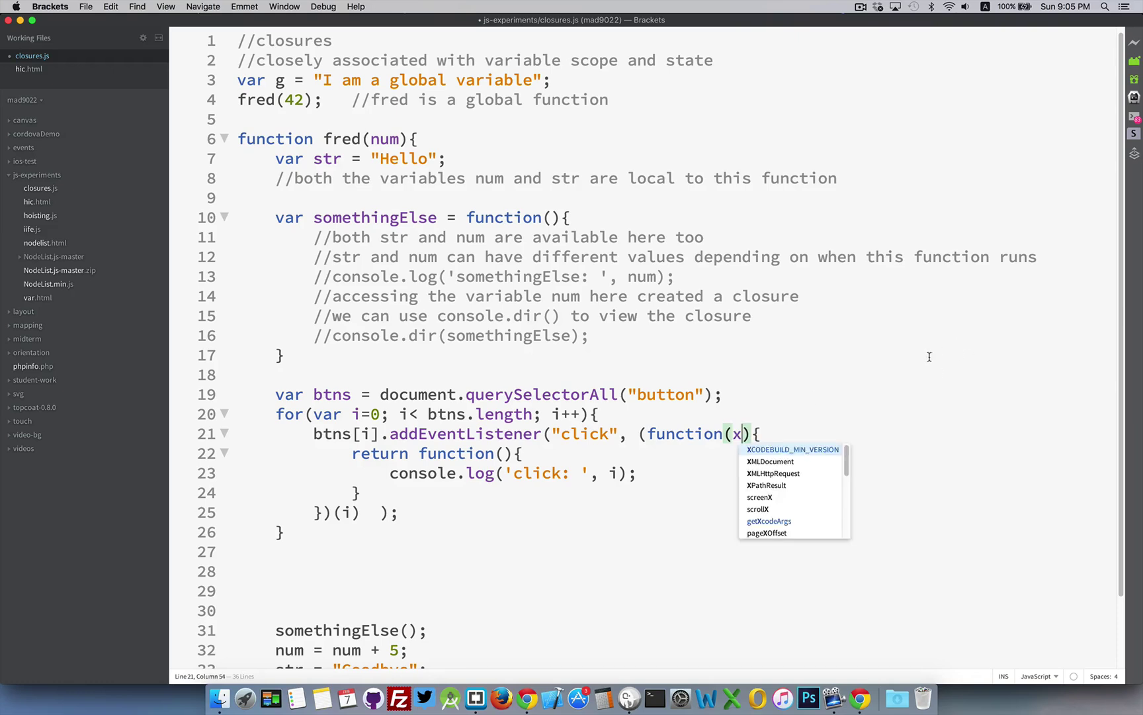
{"action": "double_click", "coordinate": [615, 473]}
{"action": "type", "text": "x"}
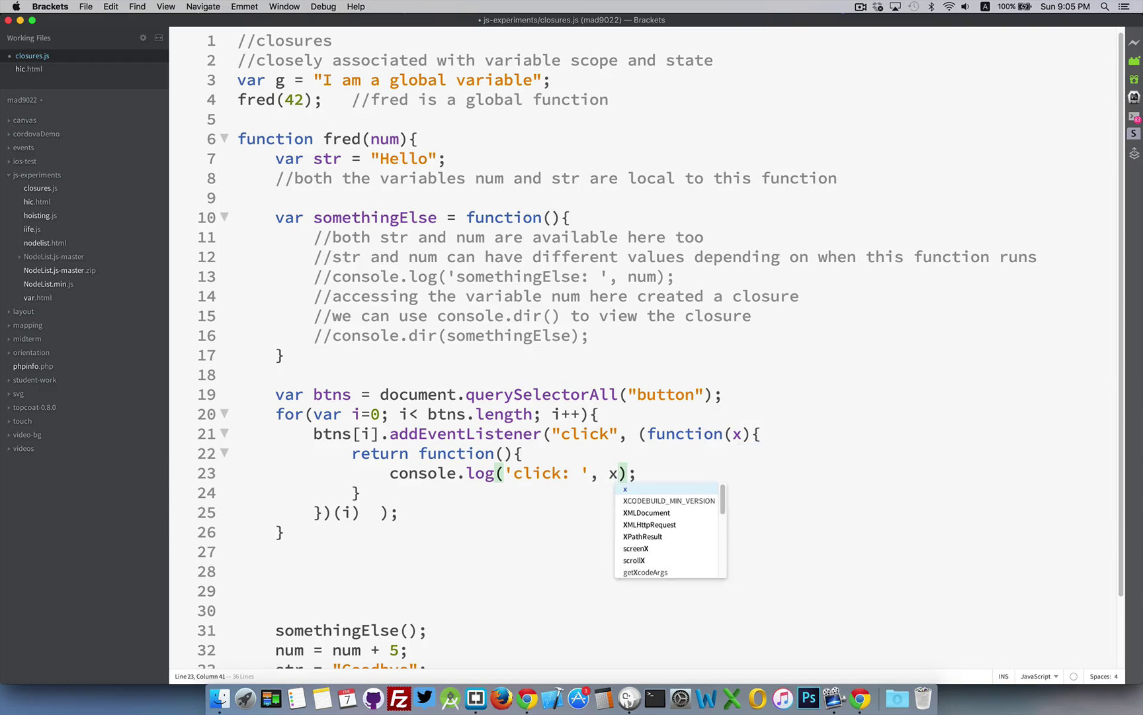
{"action": "left_click", "coordinate": [645, 471]}
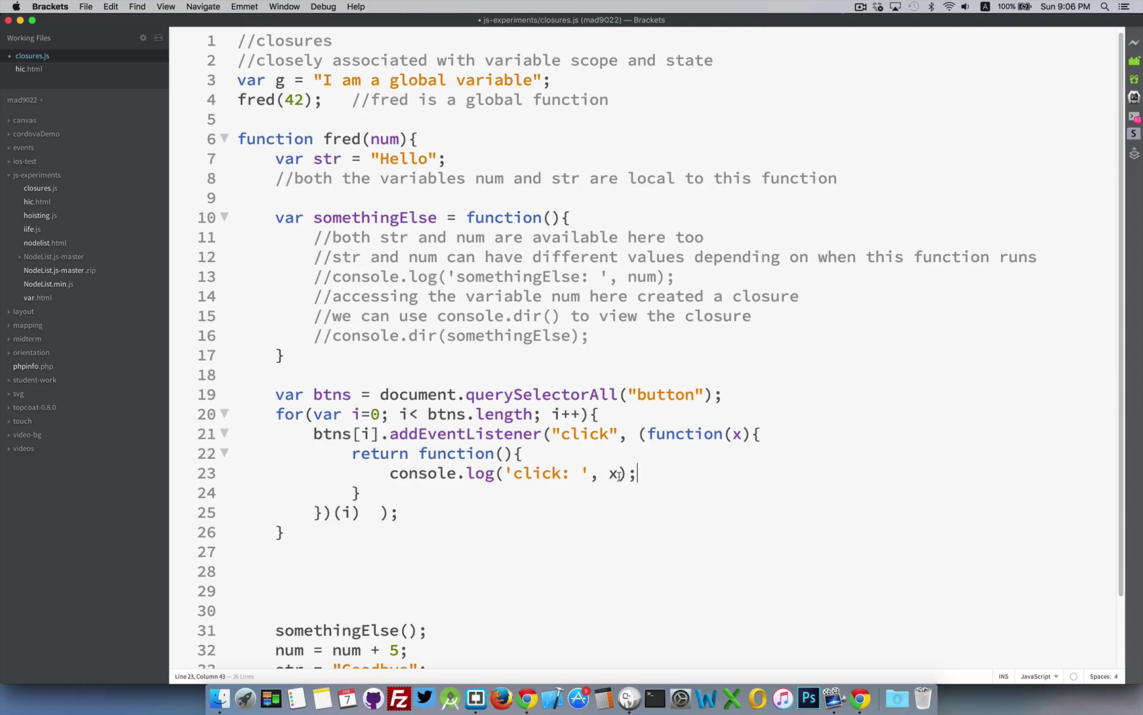
{"action": "double_click", "coordinate": [737, 435]}
- Save closures.js and reload the test page in Chrome
{"action": "key", "text": "cmd+s"}
{"action": "key", "text": "super+Tab"}
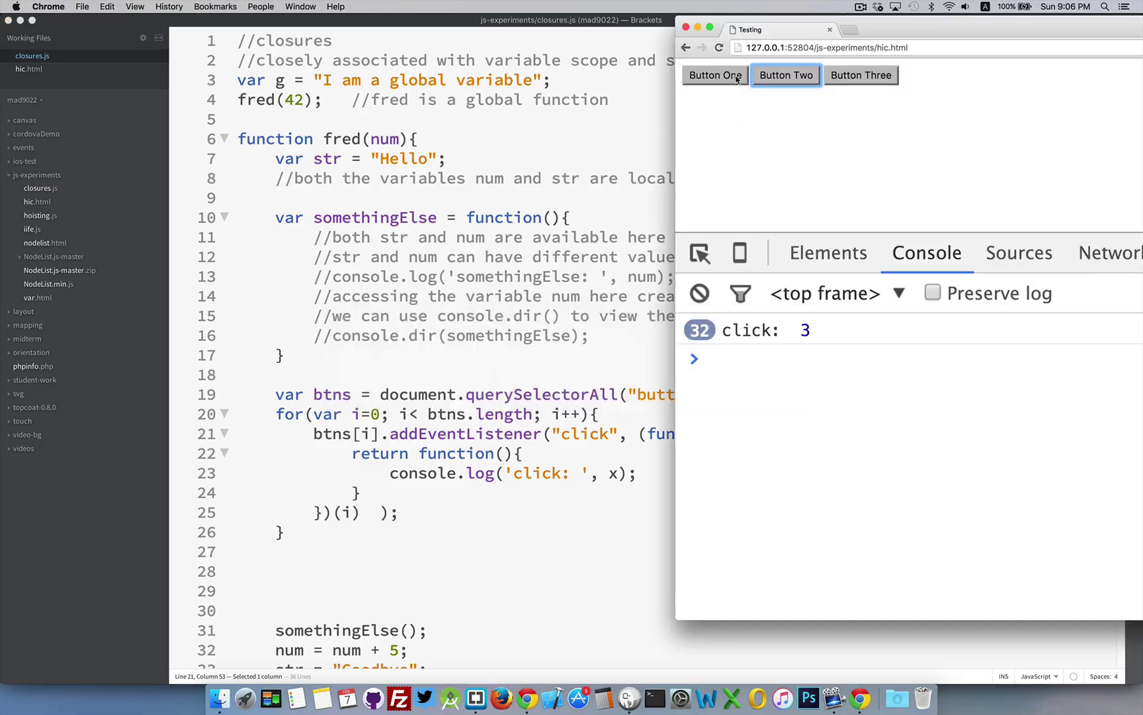
{"action": "left_click", "coordinate": [720, 46]}
- Click Buttons One, Two and Three repeatedly, confirming logs of 0, 1 and 2
{"action": "left_click", "coordinate": [723, 79]}
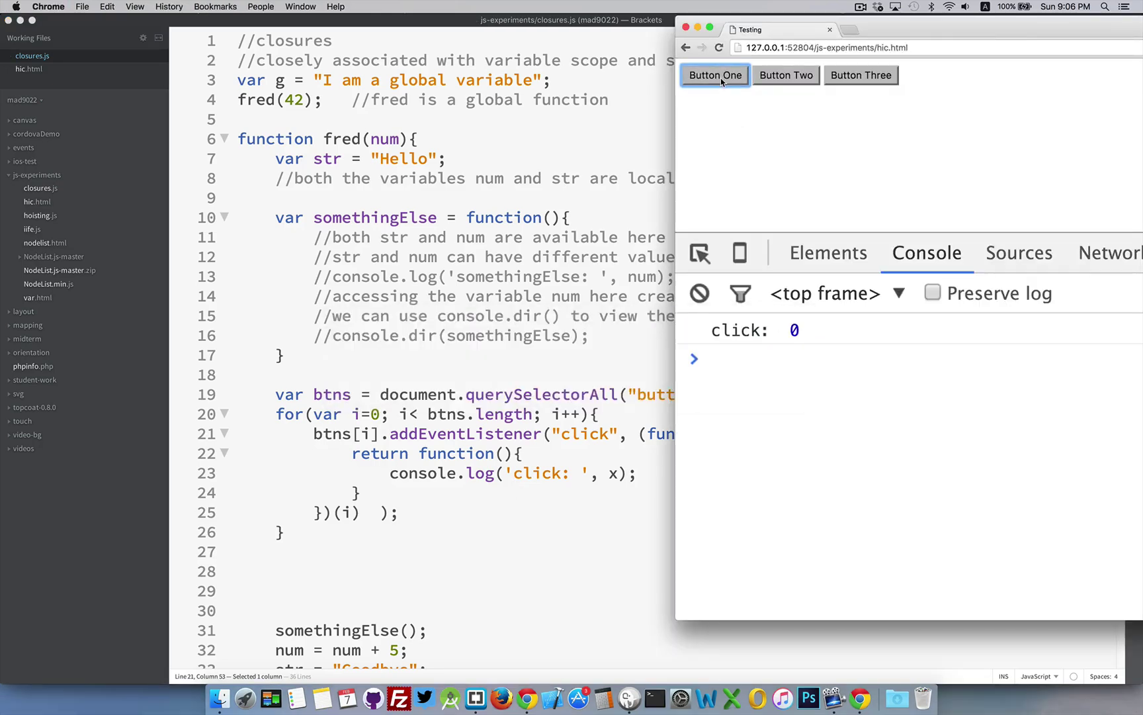
{"action": "left_click", "coordinate": [774, 79]}
{"action": "left_click", "coordinate": [864, 78]}
{"action": "left_click", "coordinate": [864, 78]}
{"action": "double_click", "coordinate": [865, 78]}
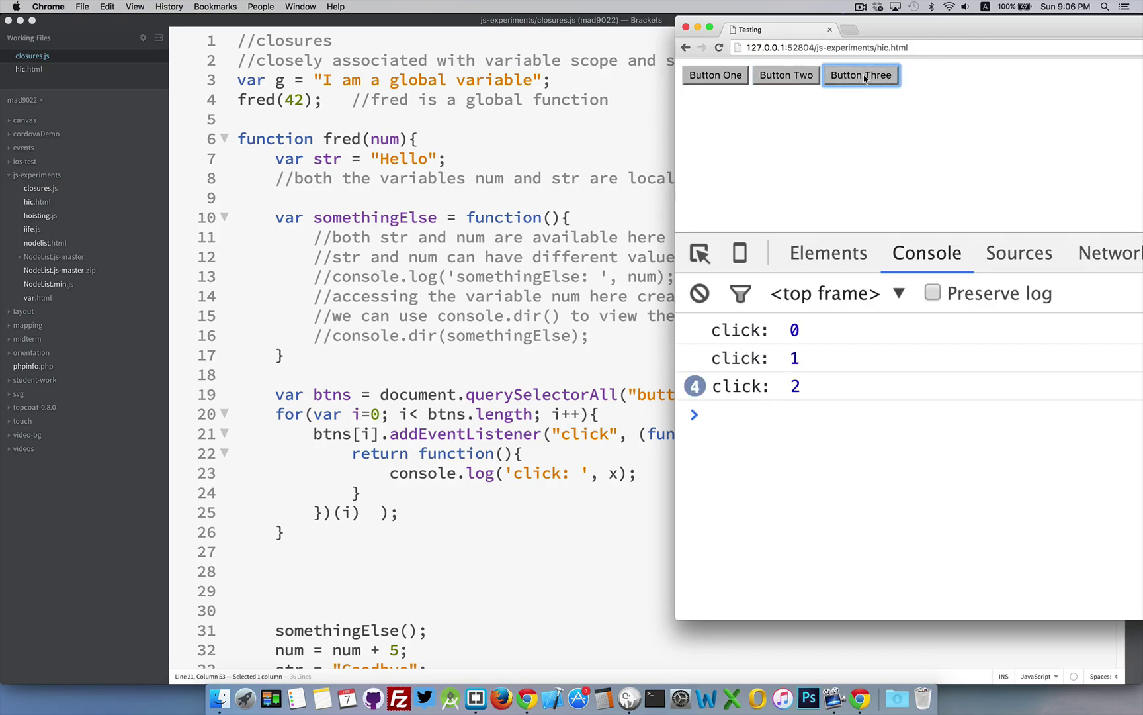
{"action": "double_click", "coordinate": [791, 79]}
{"action": "left_click", "coordinate": [726, 82]}
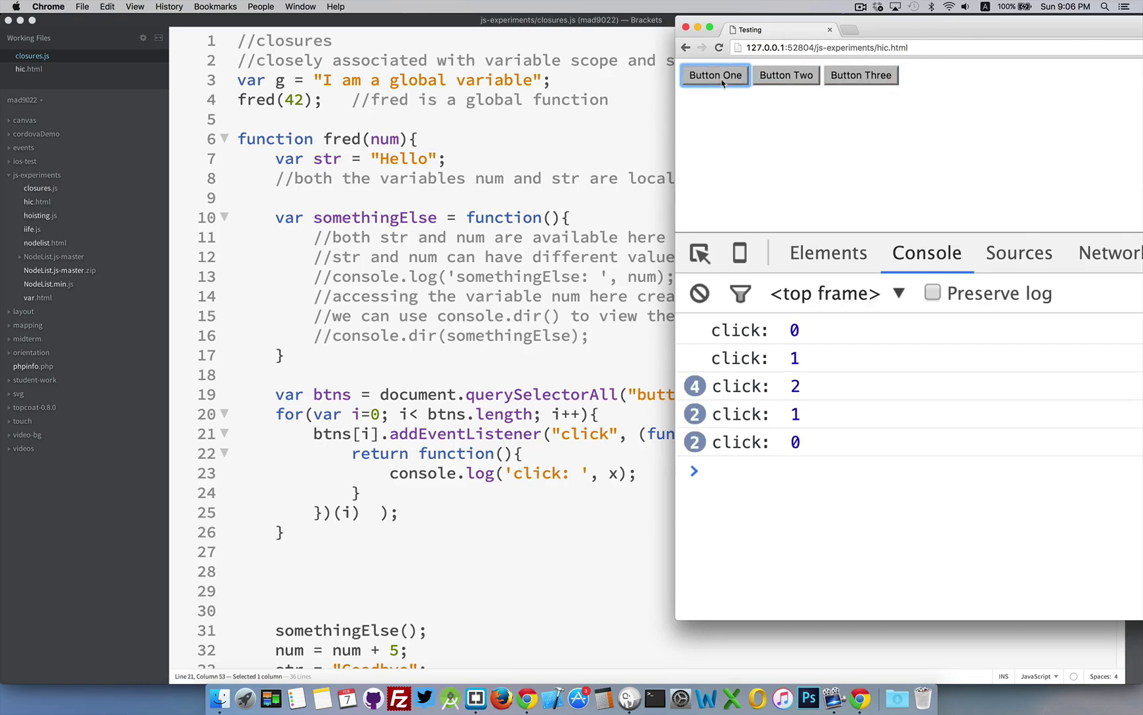
{"action": "left_click", "coordinate": [831, 83]}
{"action": "left_click", "coordinate": [775, 81]}
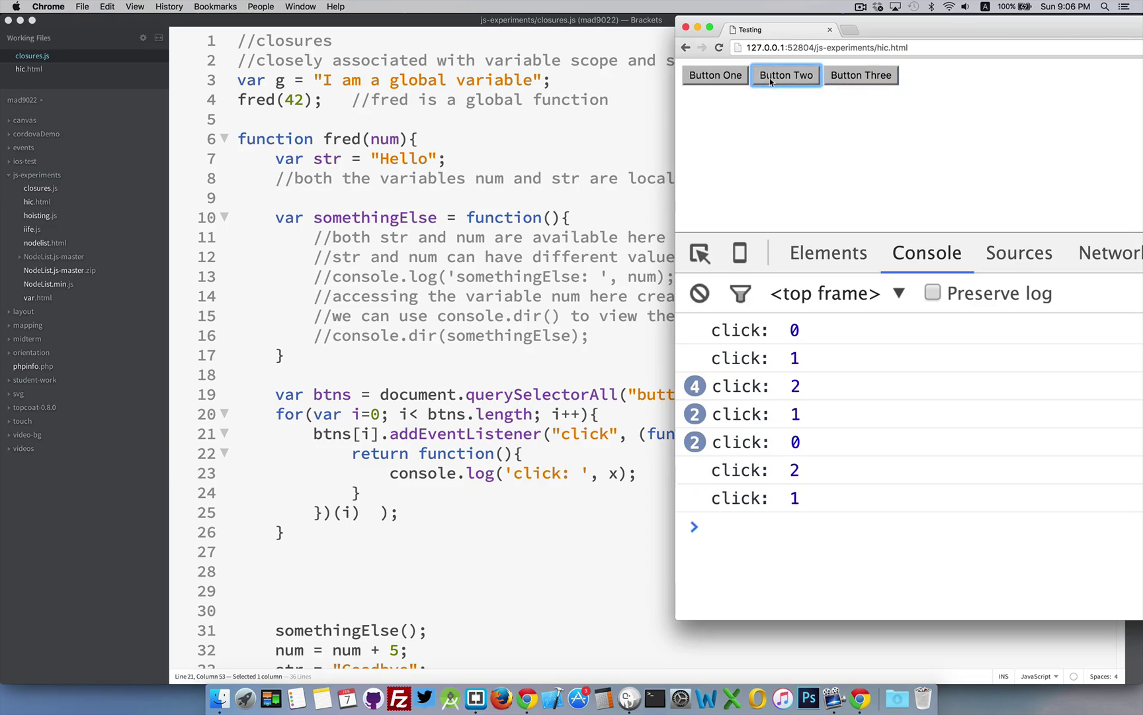
{"action": "left_click", "coordinate": [864, 73]}
{"action": "left_click", "coordinate": [715, 77]}
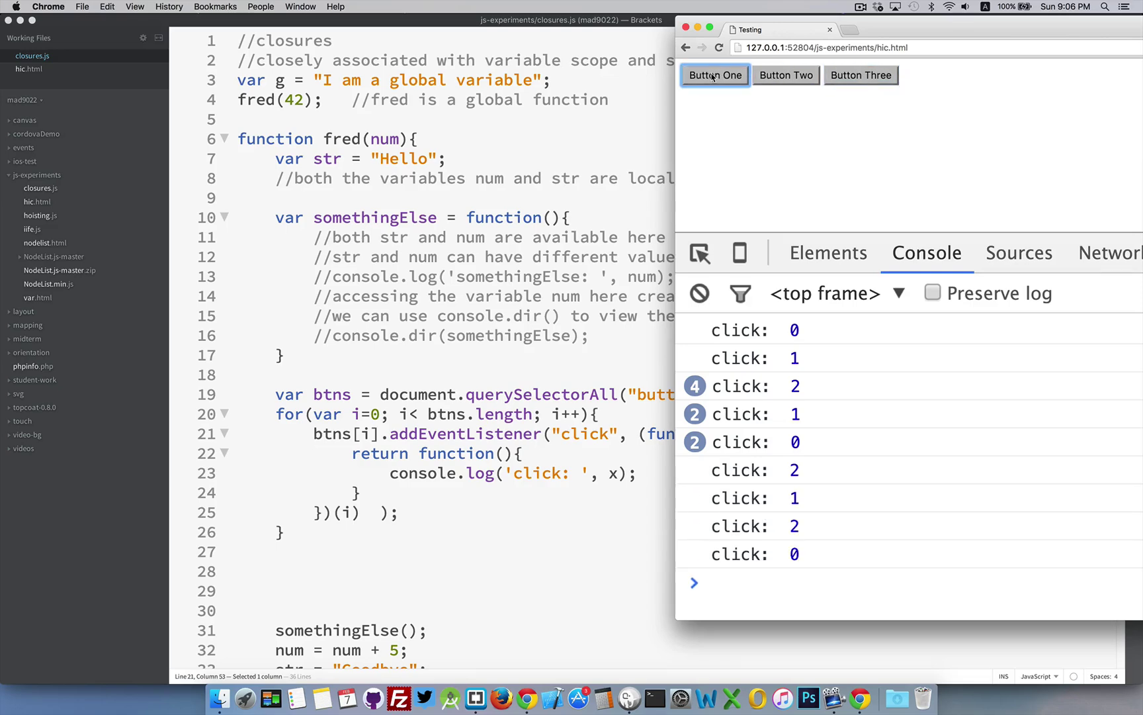
- Back in Brackets, select the wrapper function code through line 25
{"action": "left_click", "coordinate": [425, 460]}
{"action": "key", "text": "alt+Left"}
{"action": "key", "text": "shift+Left"}
{"action": "key", "text": "shift+Left"}
{"action": "key", "text": "shift+Left"}
{"action": "left_click", "coordinate": [366, 491], "text": "shift"}
{"action": "left_click", "coordinate": [368, 516], "text": "shift"}
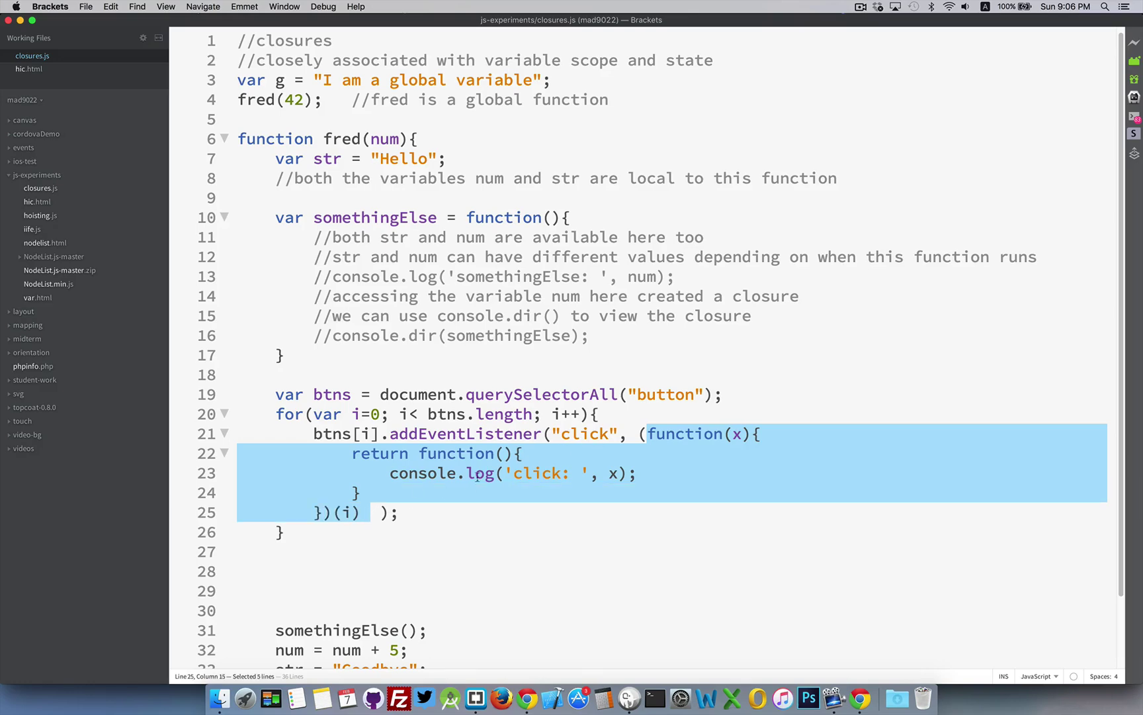
- Rename parameter x to i on line 21, log i on line 23, and save closures.js
{"action": "left_click", "coordinate": [738, 433]}
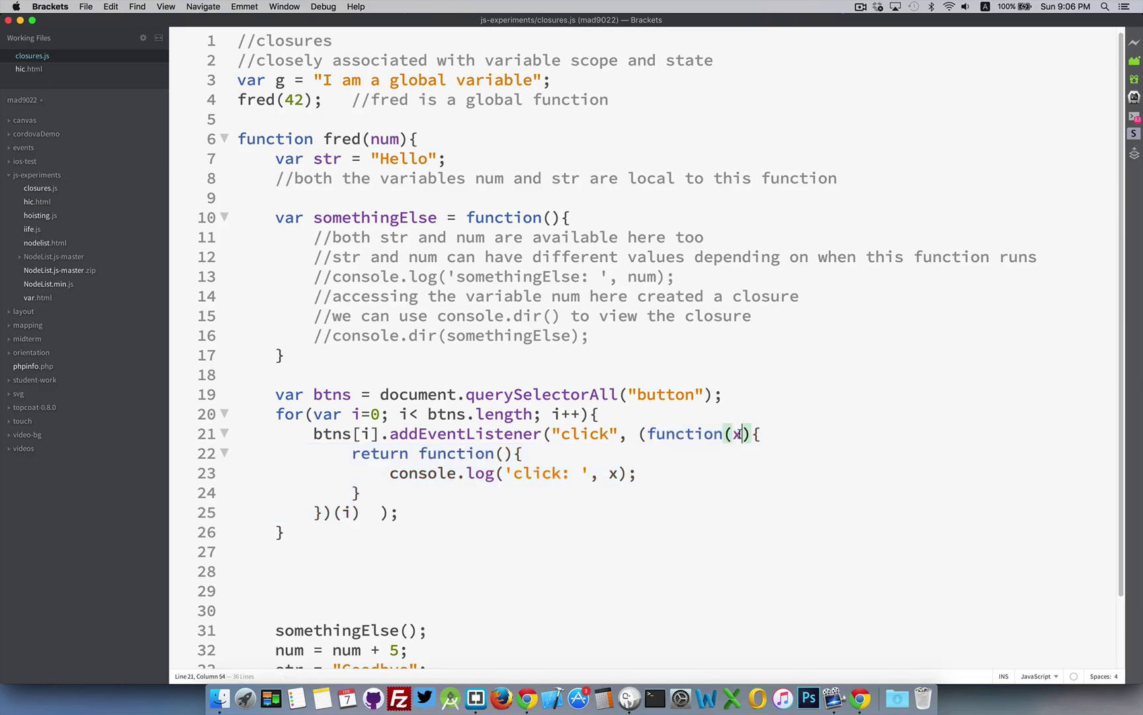
{"action": "key", "text": "BackSpace"}
{"action": "type", "text": "i"}
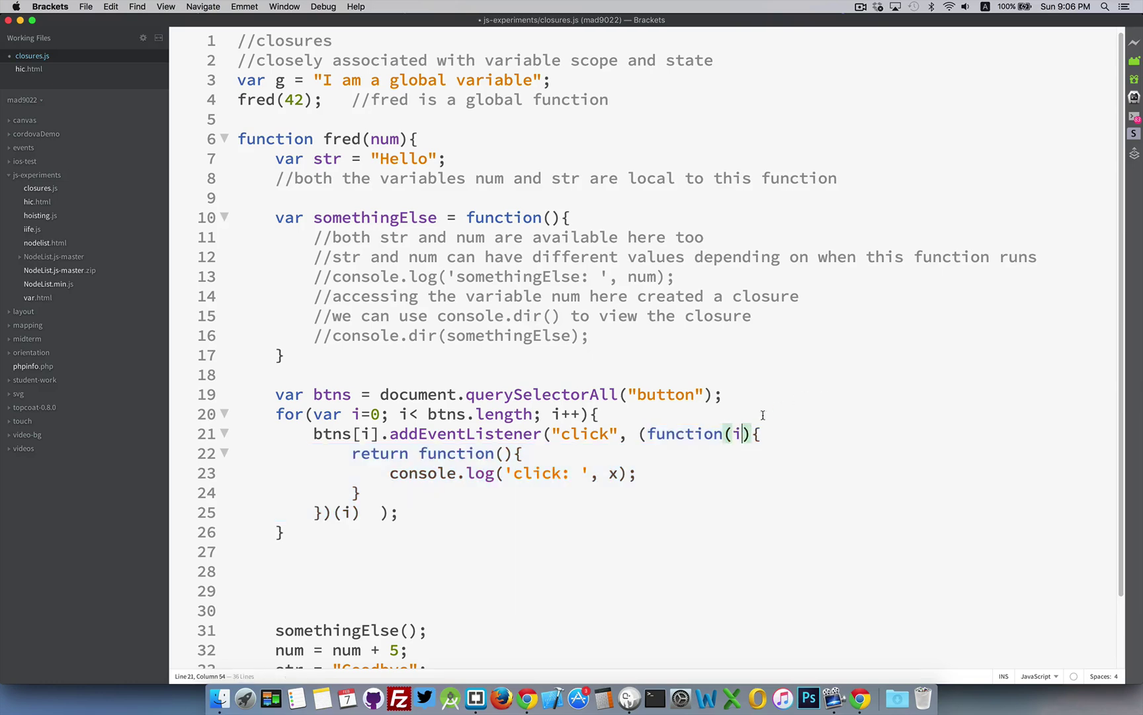
{"action": "left_click", "coordinate": [622, 474]}
{"action": "key", "text": "BackSpace"}
{"action": "type", "text": "i"}
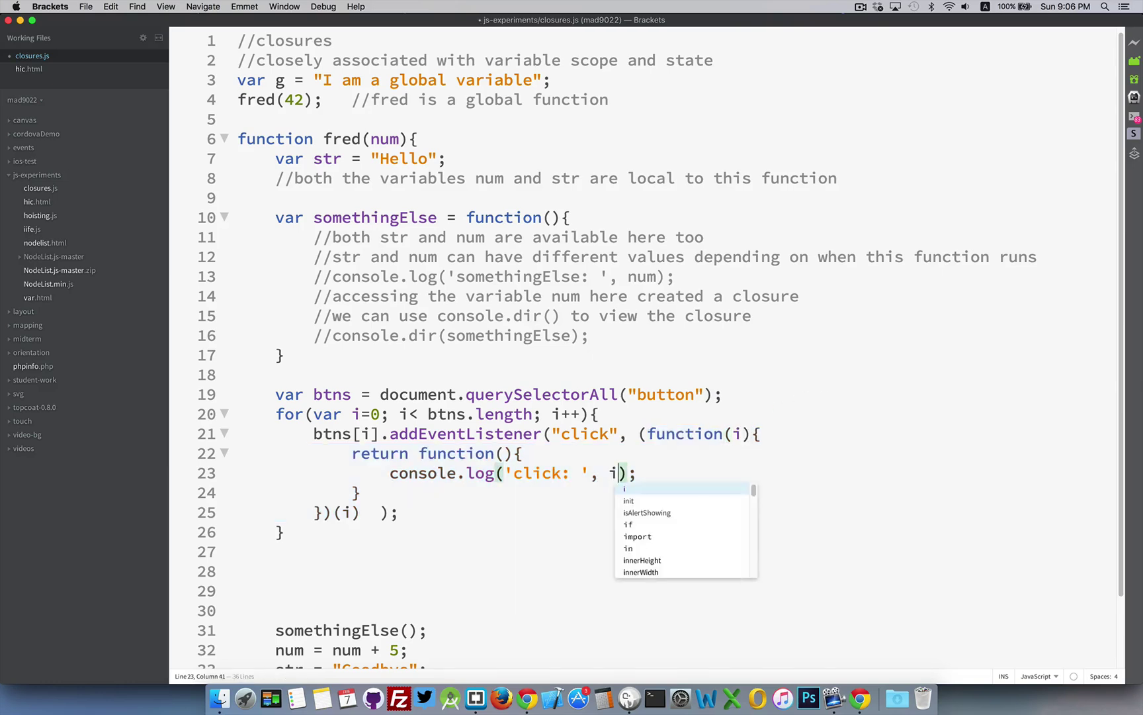
{"action": "key", "text": "super+s"}
- Reload Chrome's test page and click Buttons One, Two, Three, One to confirm logs 0, 1, 2
{"action": "key", "text": "super+Tab"}
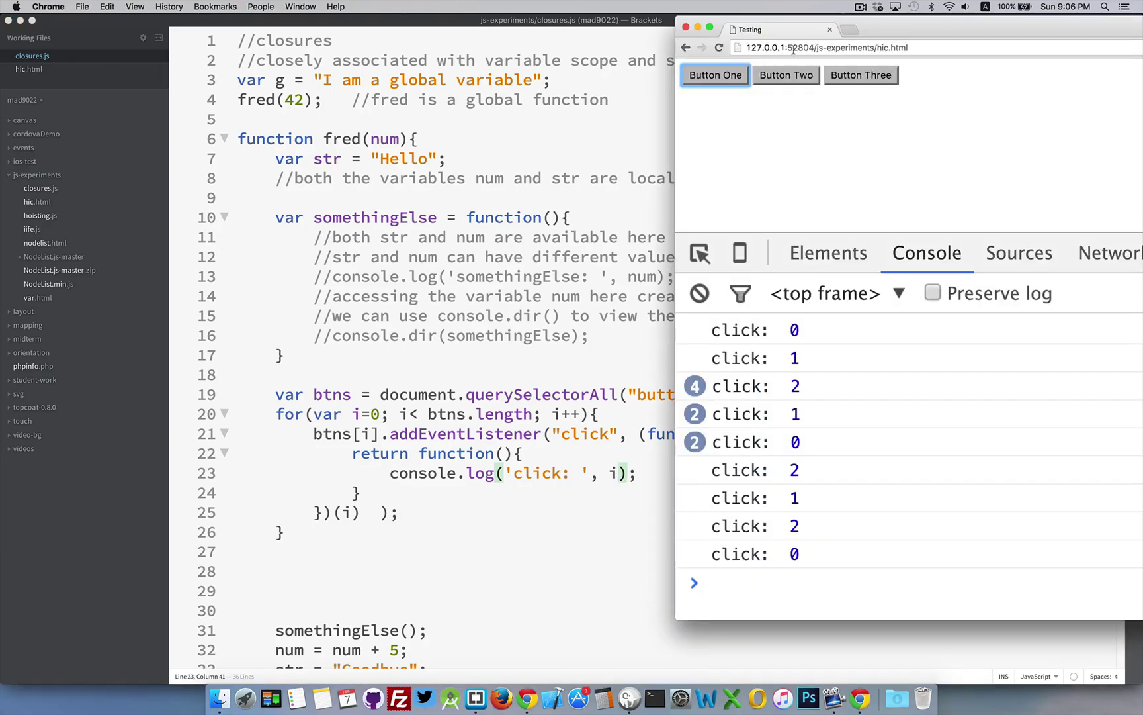
{"action": "left_click", "coordinate": [719, 47]}
{"action": "left_click", "coordinate": [724, 77]}
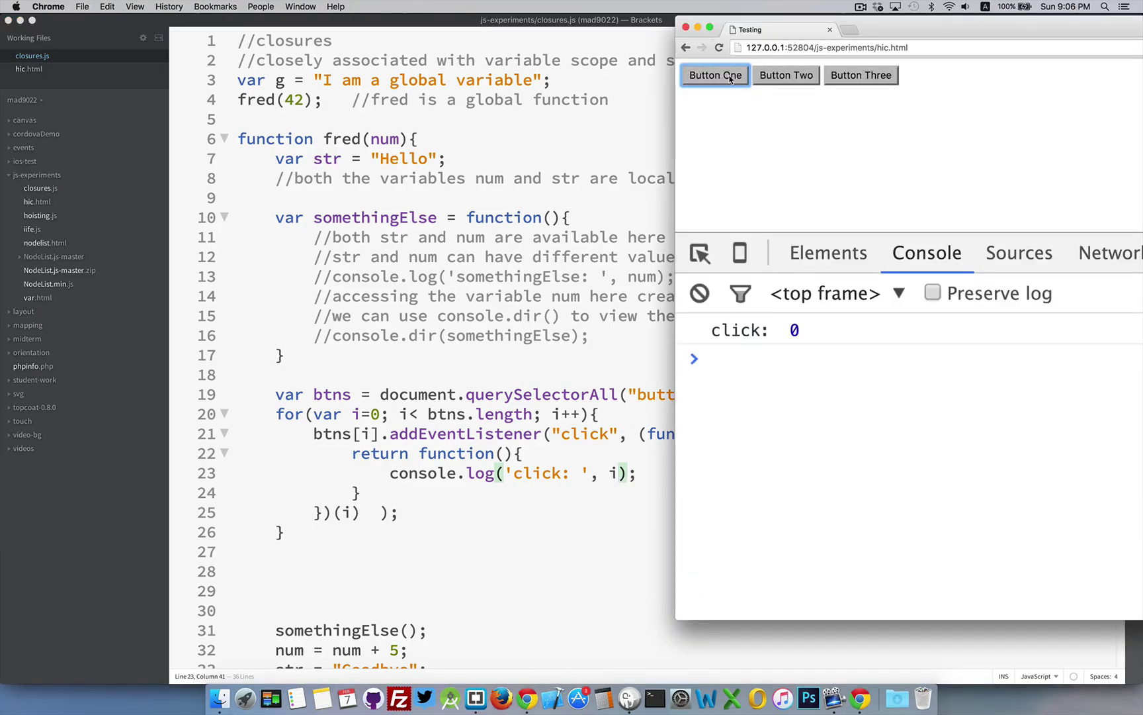
{"action": "left_click", "coordinate": [783, 77]}
{"action": "left_click", "coordinate": [854, 79]}
{"action": "left_click", "coordinate": [717, 79]}
{"action": "key", "text": "super+Tab"}
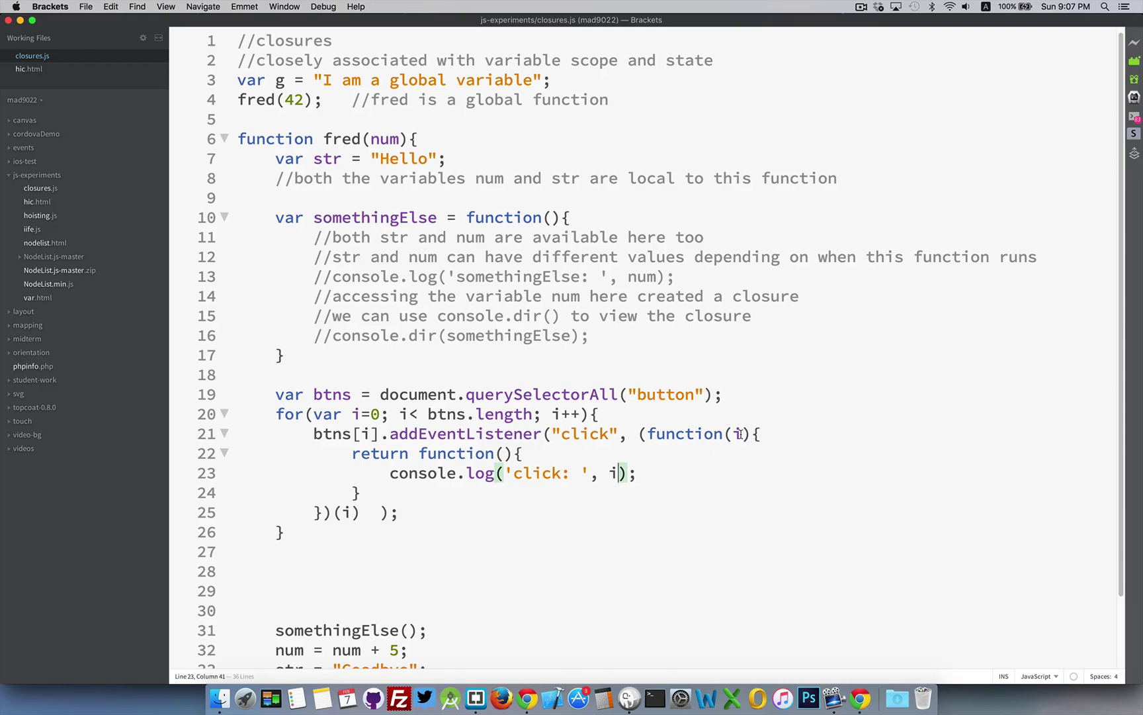
- Rename the parameter to innerEye, log innerEye and i, and save closures.js
{"action": "left_click", "coordinate": [742, 433]}
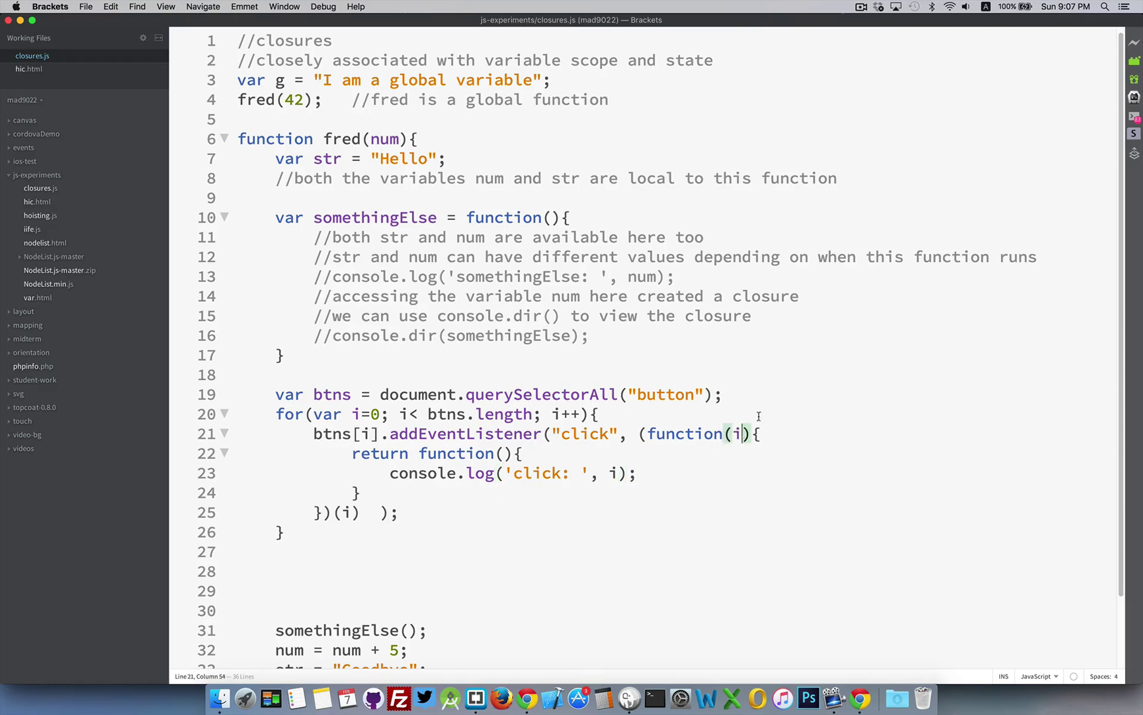
{"action": "type", "text": "nner"}
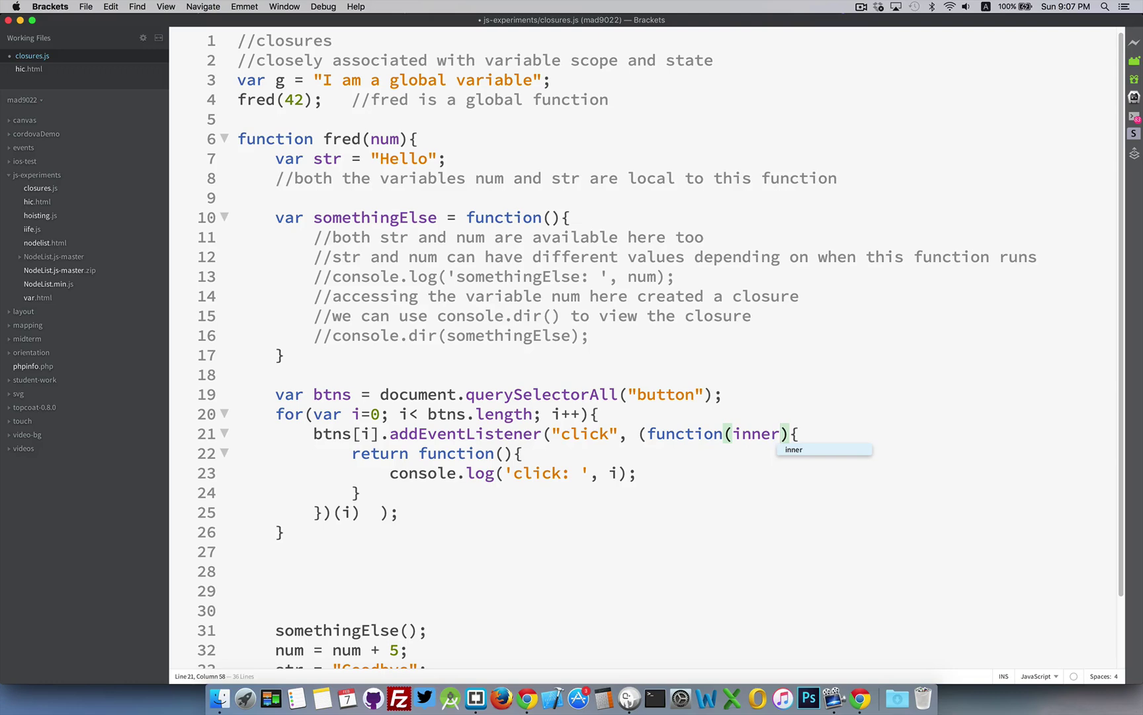
{"action": "type", "text": "Eye"}
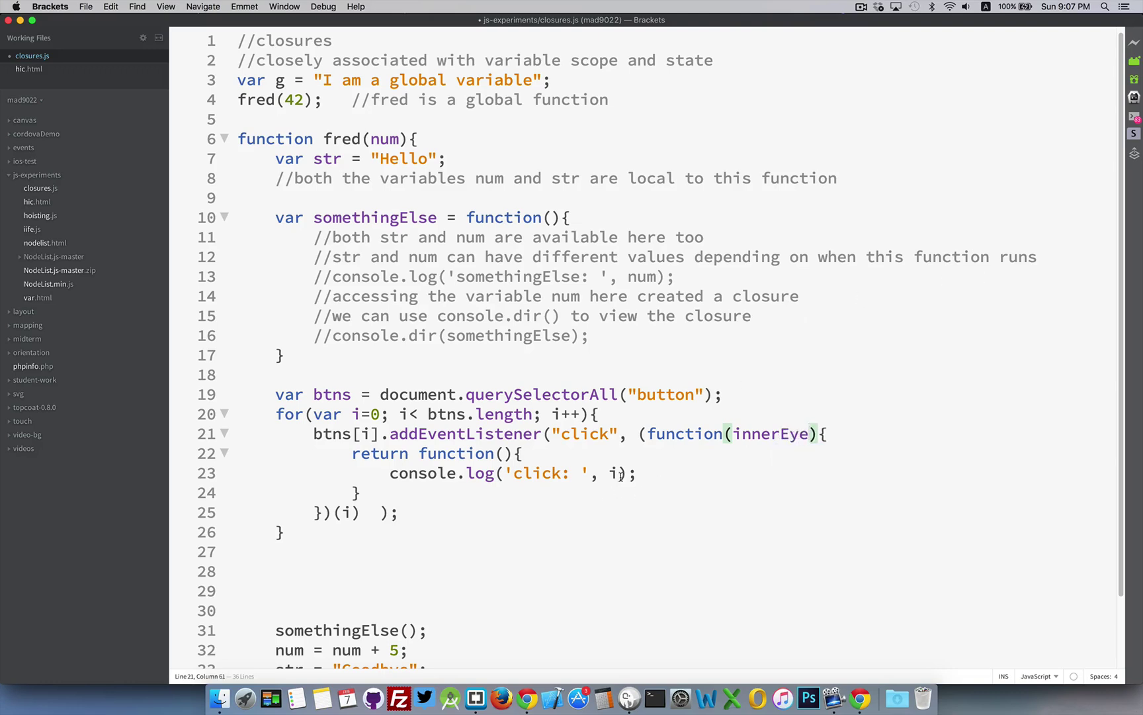
{"action": "left_click", "coordinate": [621, 473]}
{"action": "type", "text": "nnerEye, "}
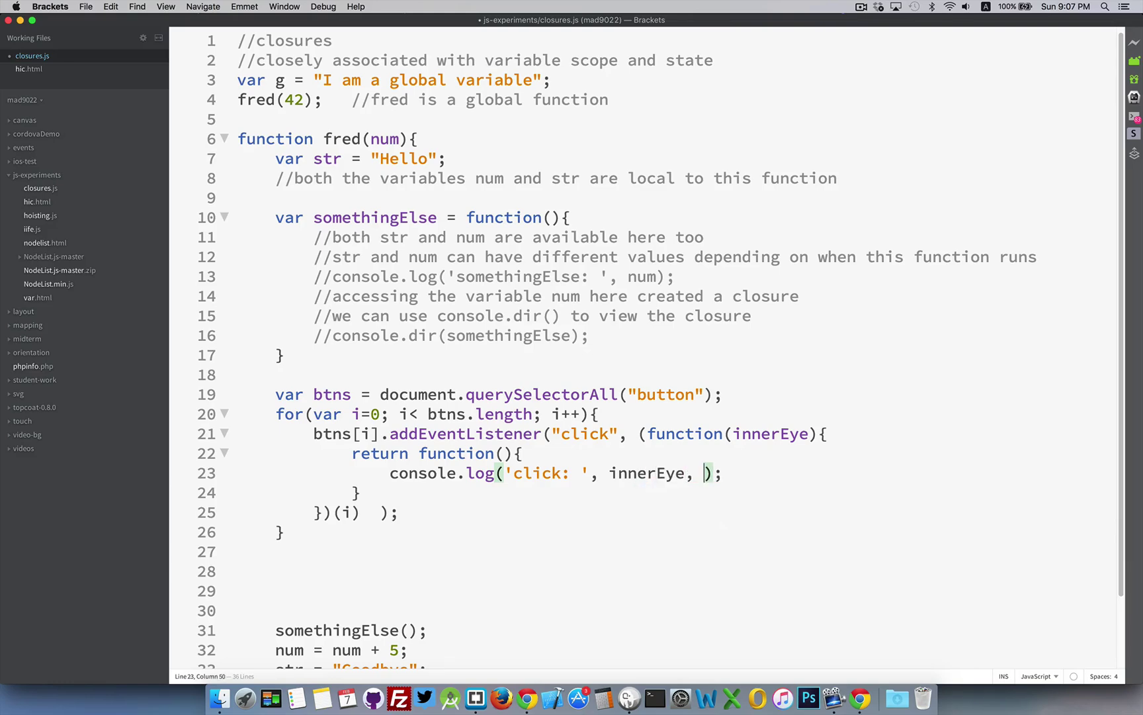
{"action": "type", "text": "i"}
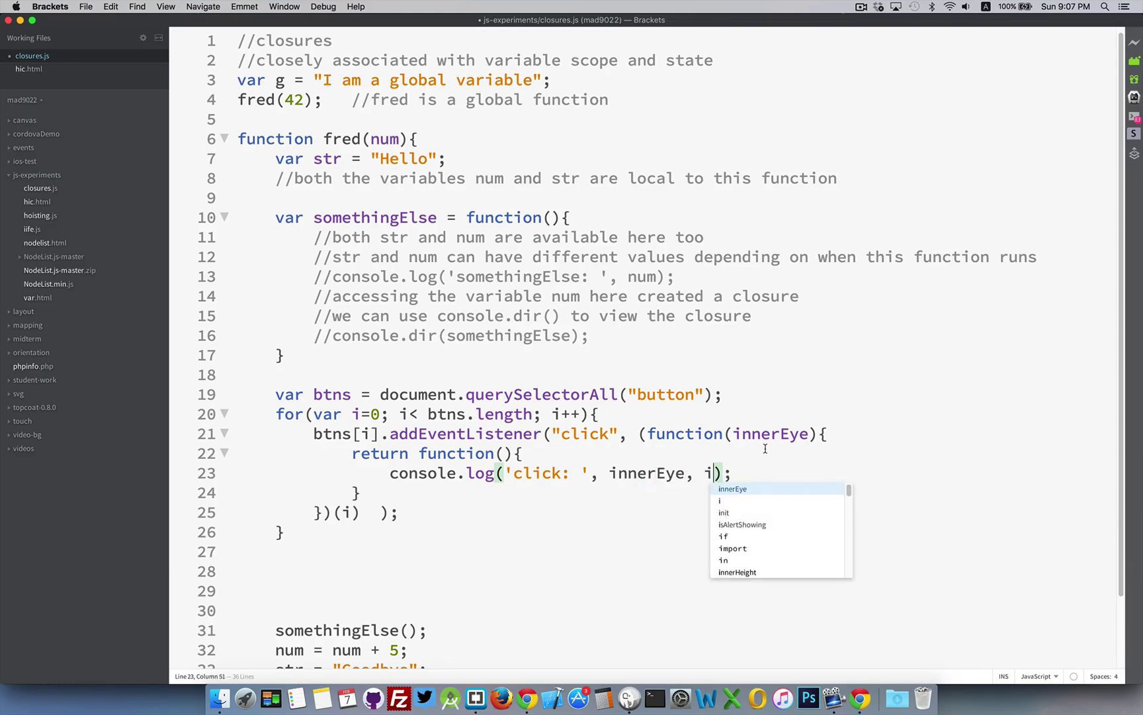
{"action": "key", "text": "super+s"}
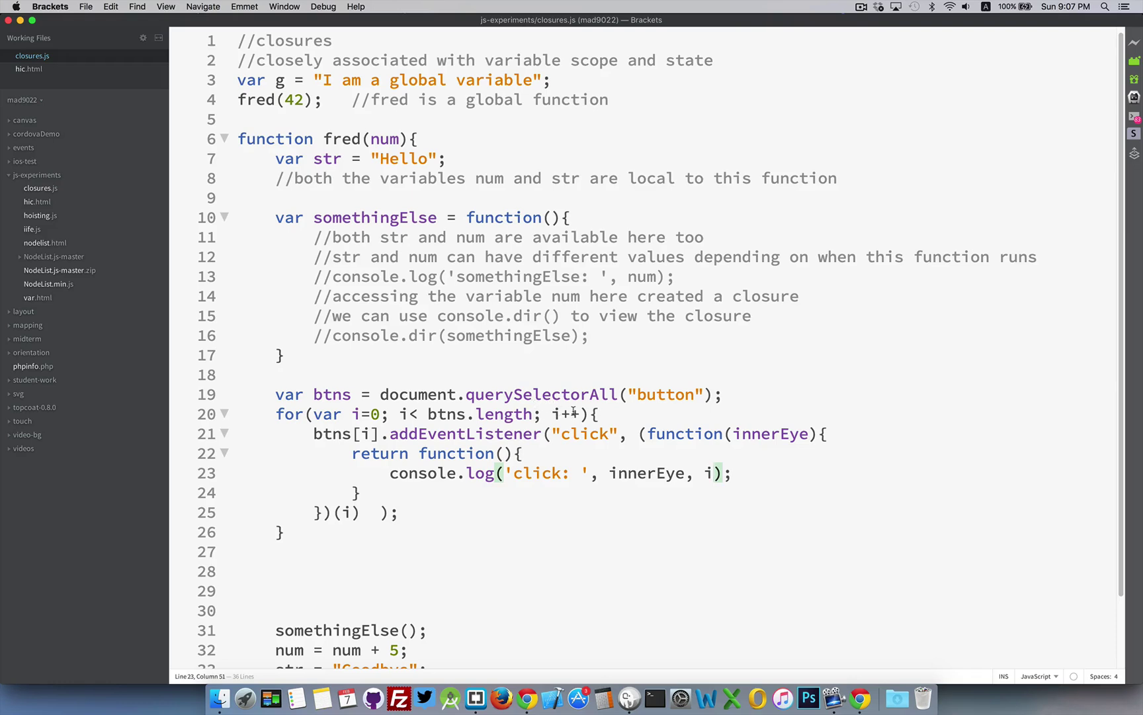
- Select i++ in the for loop header, then select innerEye in the log call
{"action": "left_click_drag", "start_coordinate": [581, 414], "coordinate": [552, 413]}
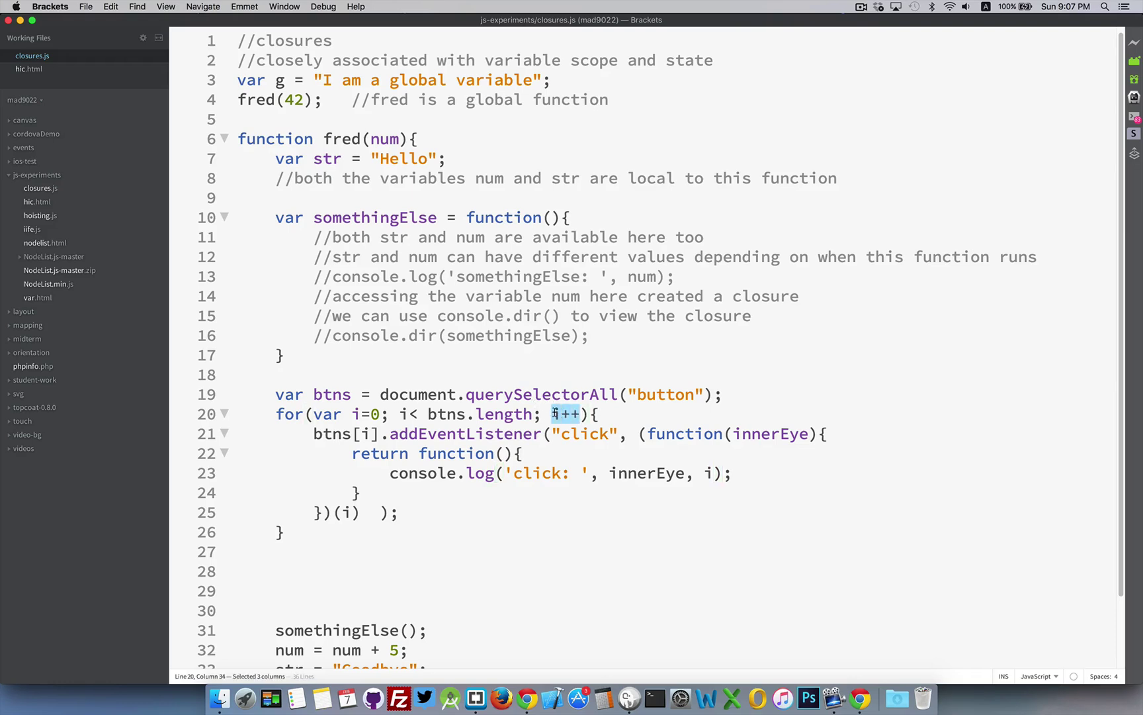
{"action": "left_click", "coordinate": [292, 534]}
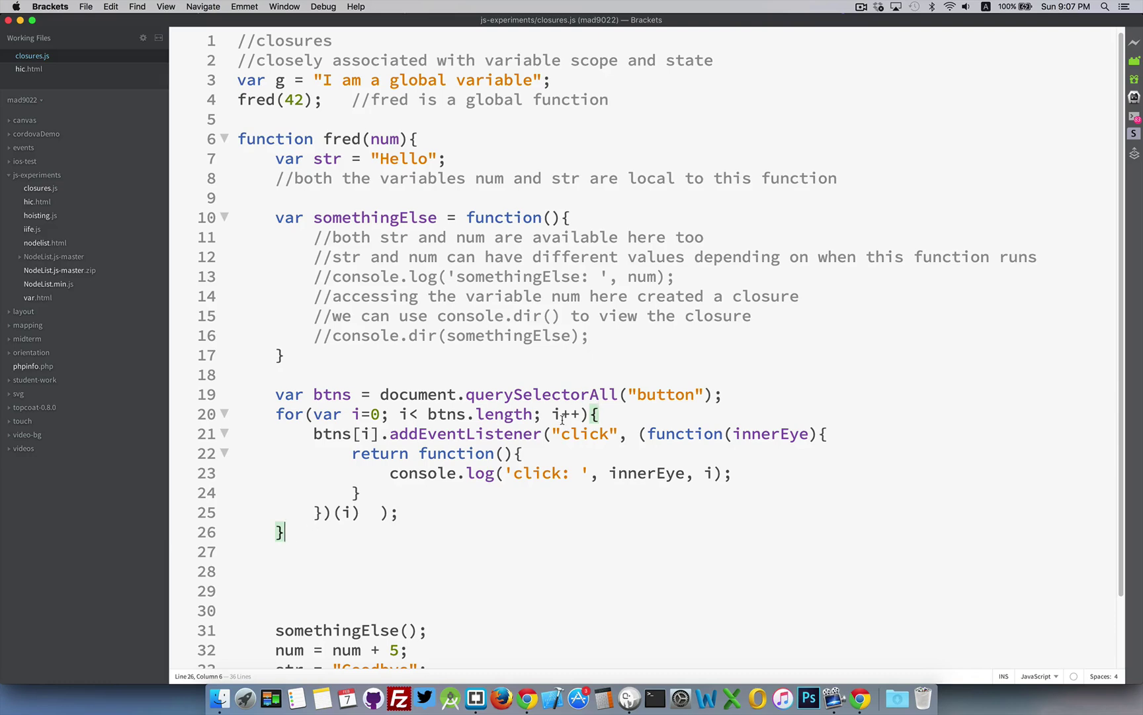
{"action": "left_click", "coordinate": [290, 551]}
{"action": "double_click", "coordinate": [636, 476]}
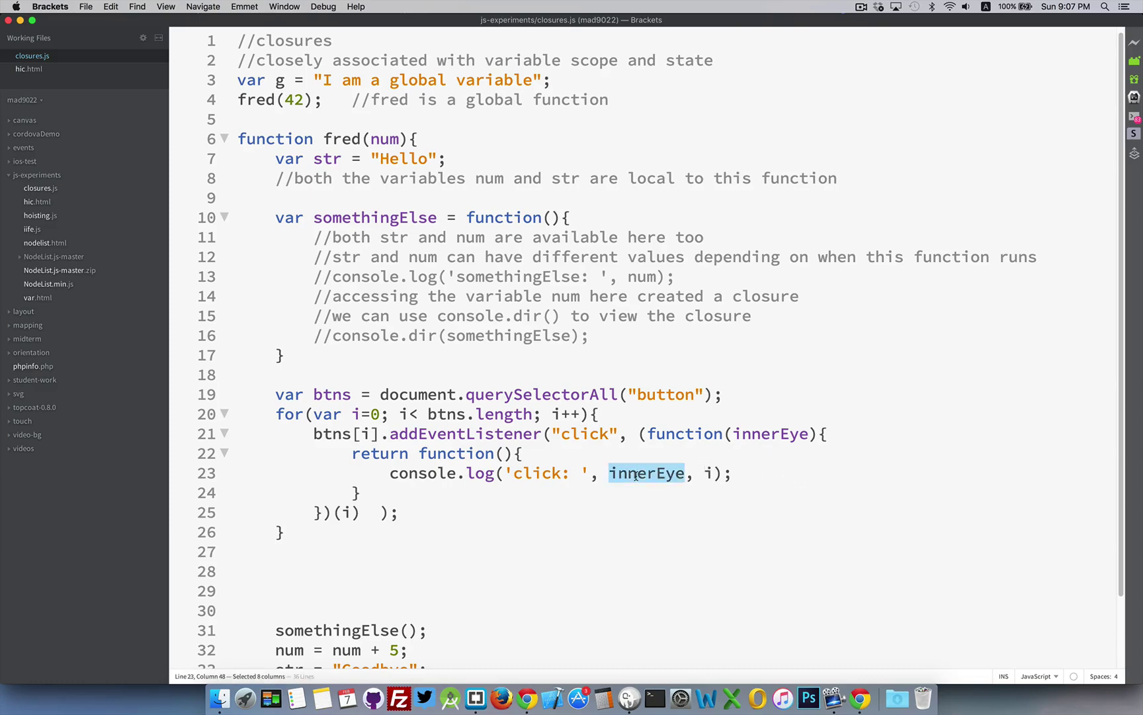
- Reload and click Buttons One, Two and Three, logging click: 0 3, 1 3 and 2 3
{"action": "key", "text": "super+Tab"}
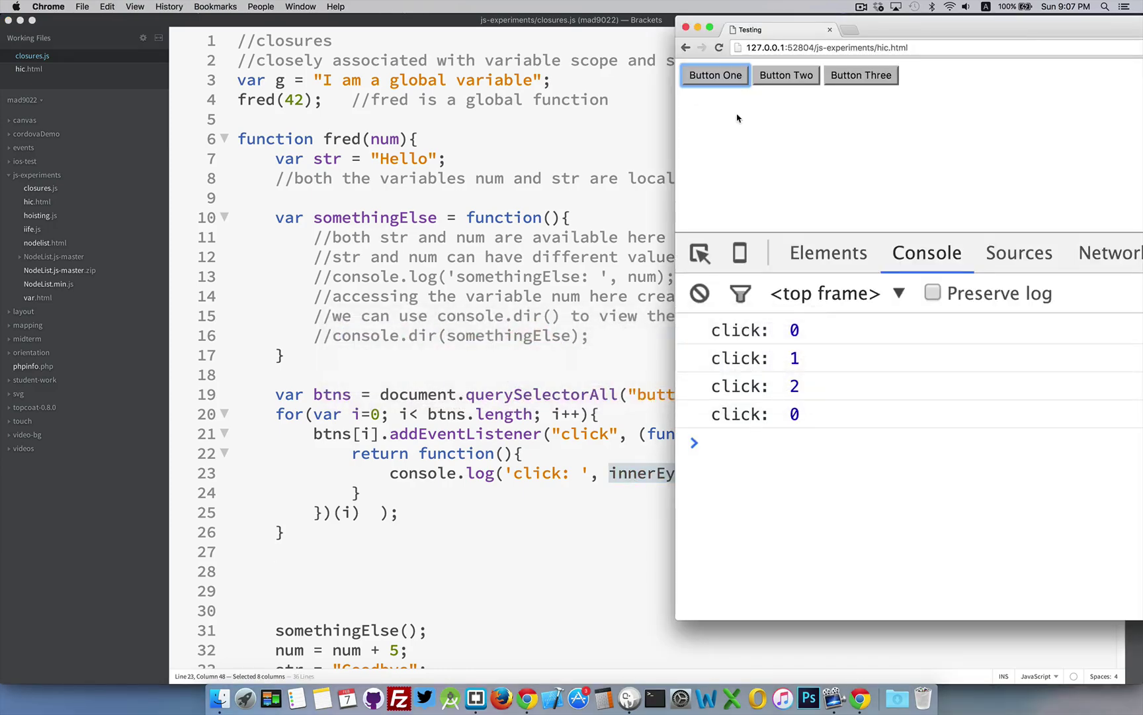
{"action": "left_click", "coordinate": [720, 47]}
{"action": "left_click", "coordinate": [730, 77]}
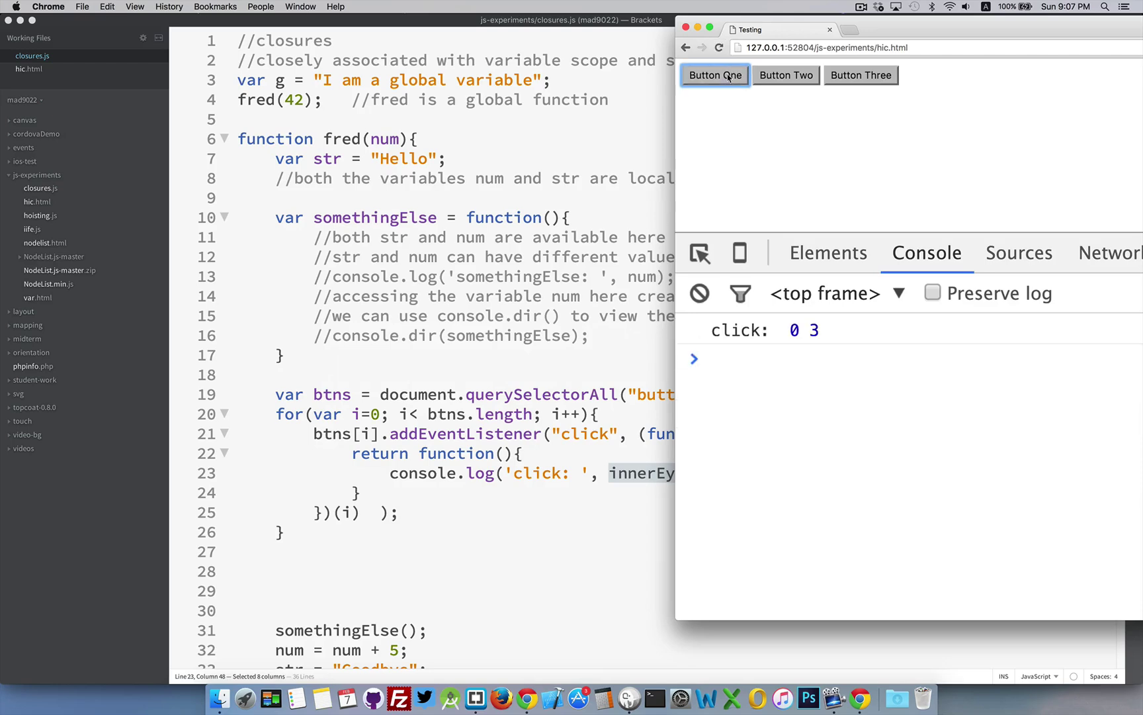
{"action": "left_click", "coordinate": [785, 75]}
{"action": "left_click", "coordinate": [859, 76]}
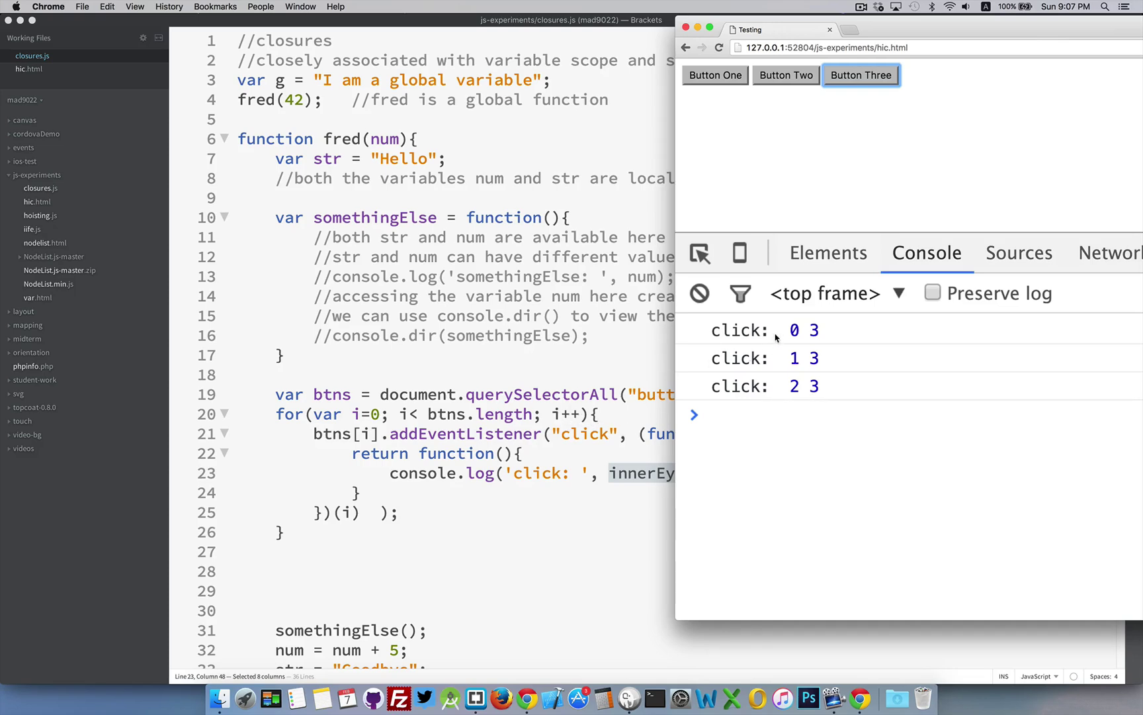
{"action": "key", "text": "super+Tab"}
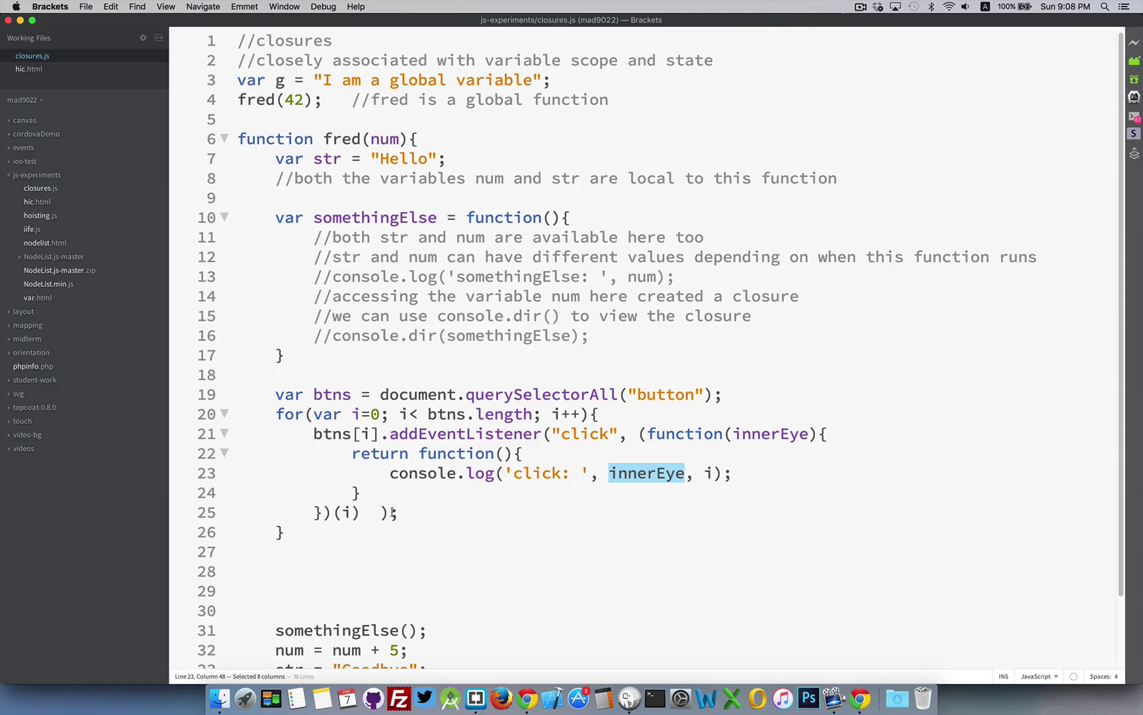
{"action": "double_click", "coordinate": [348, 513]}
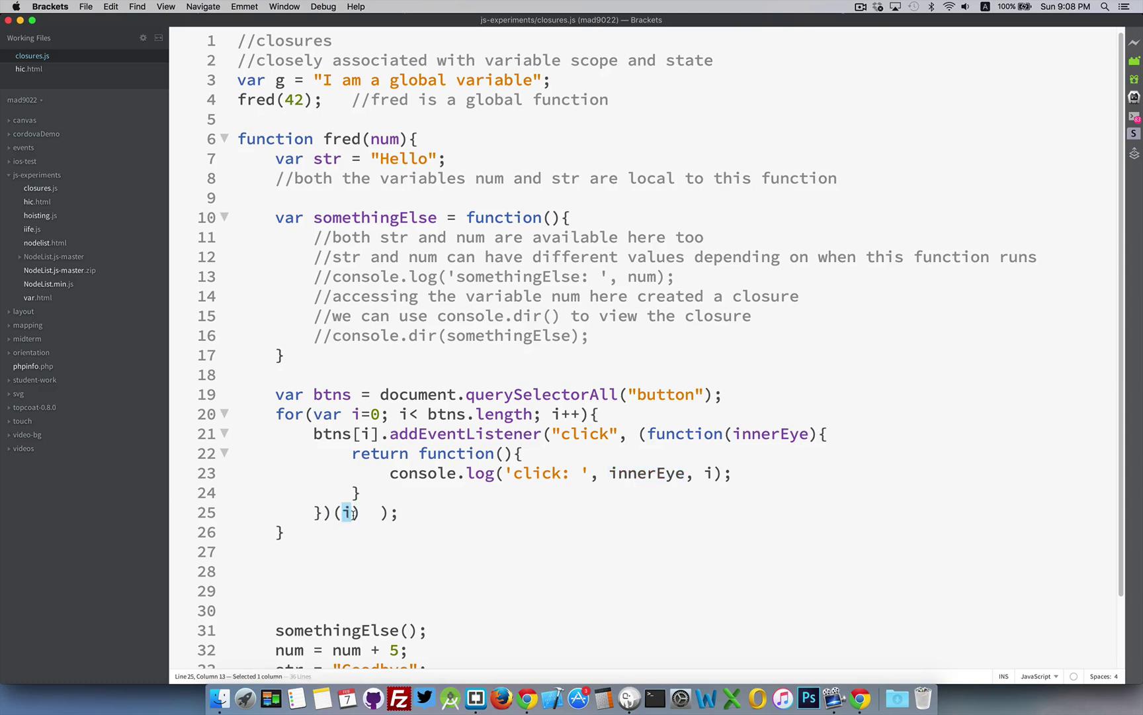